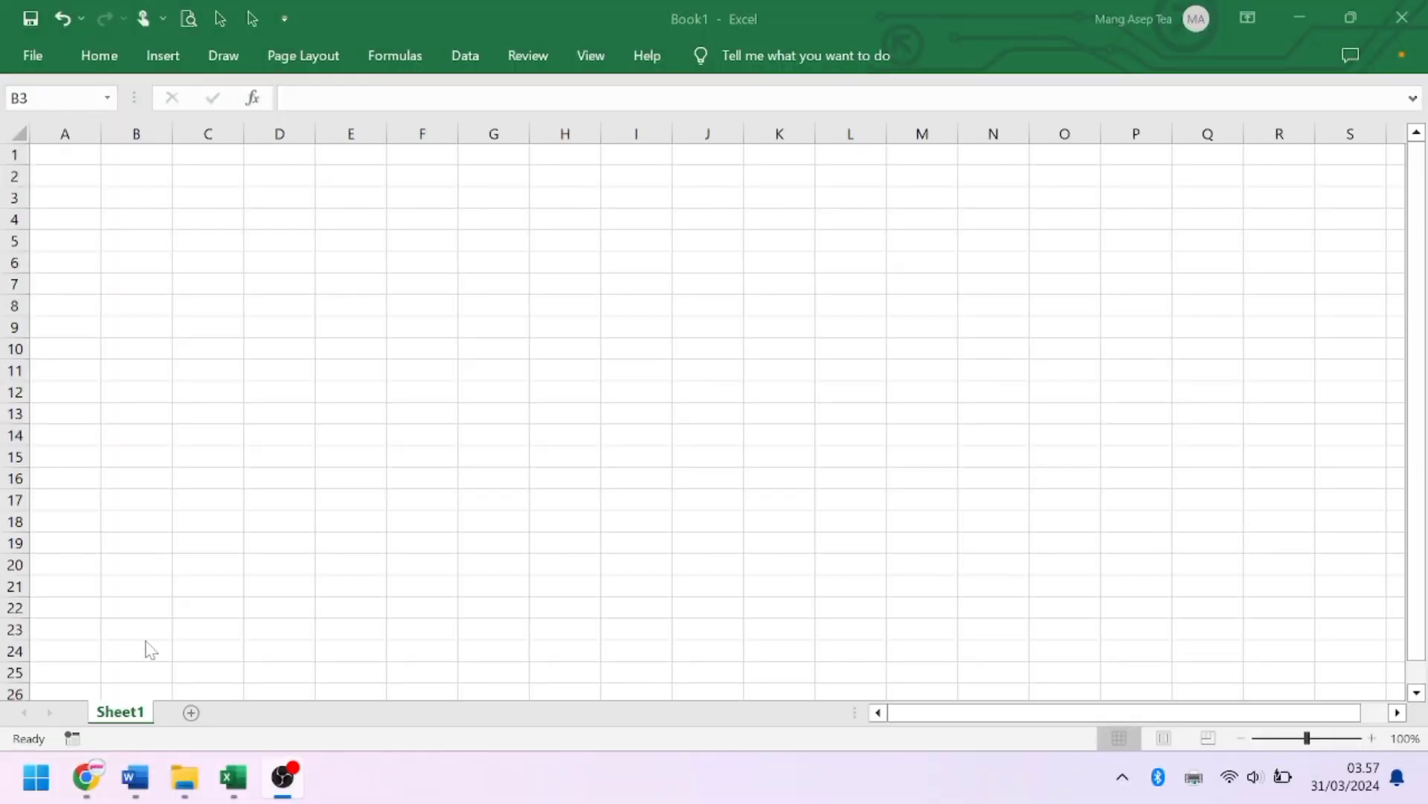
Step: Enter the headers NO BARCODE in B3 and NAMA PRODUK in C3
left_click(231, 778)
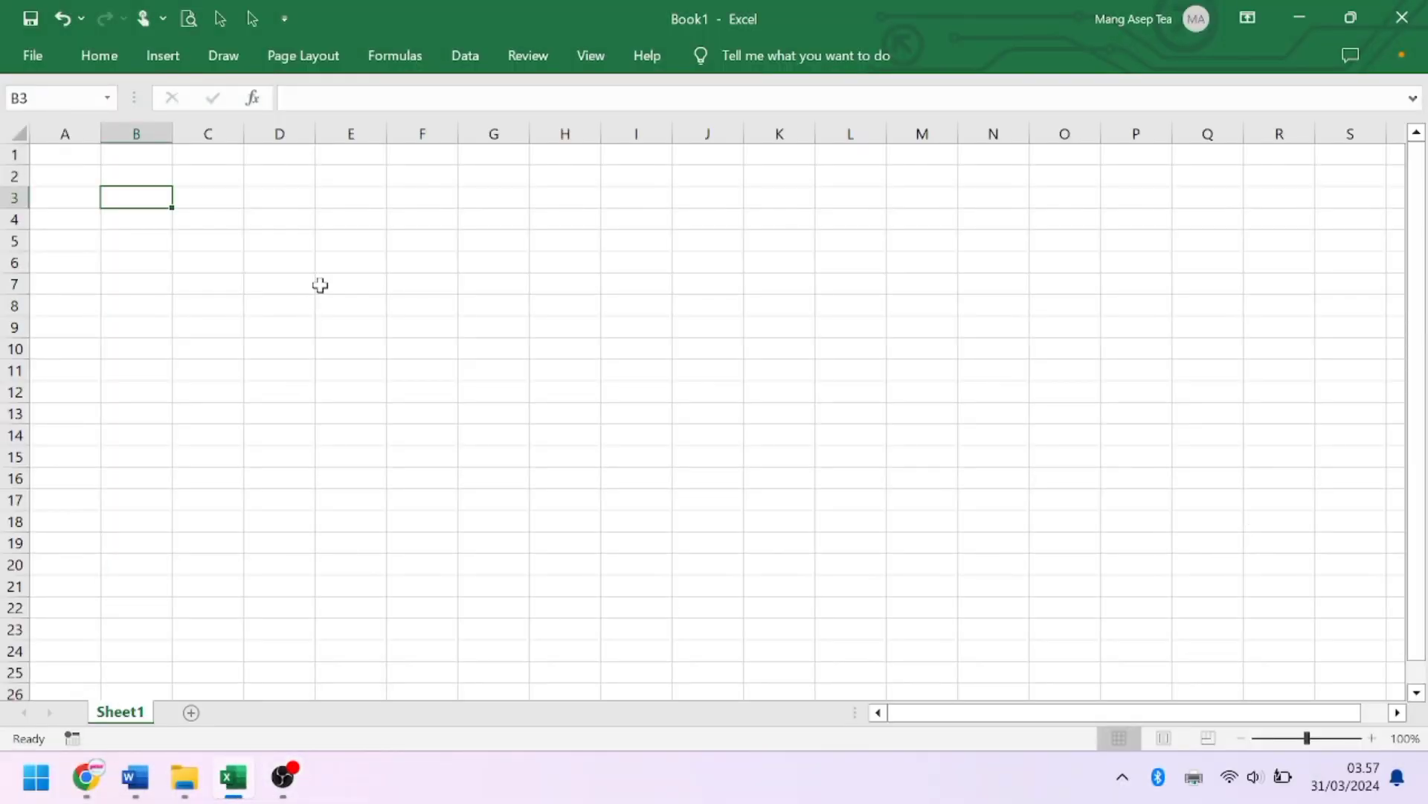
type("N")
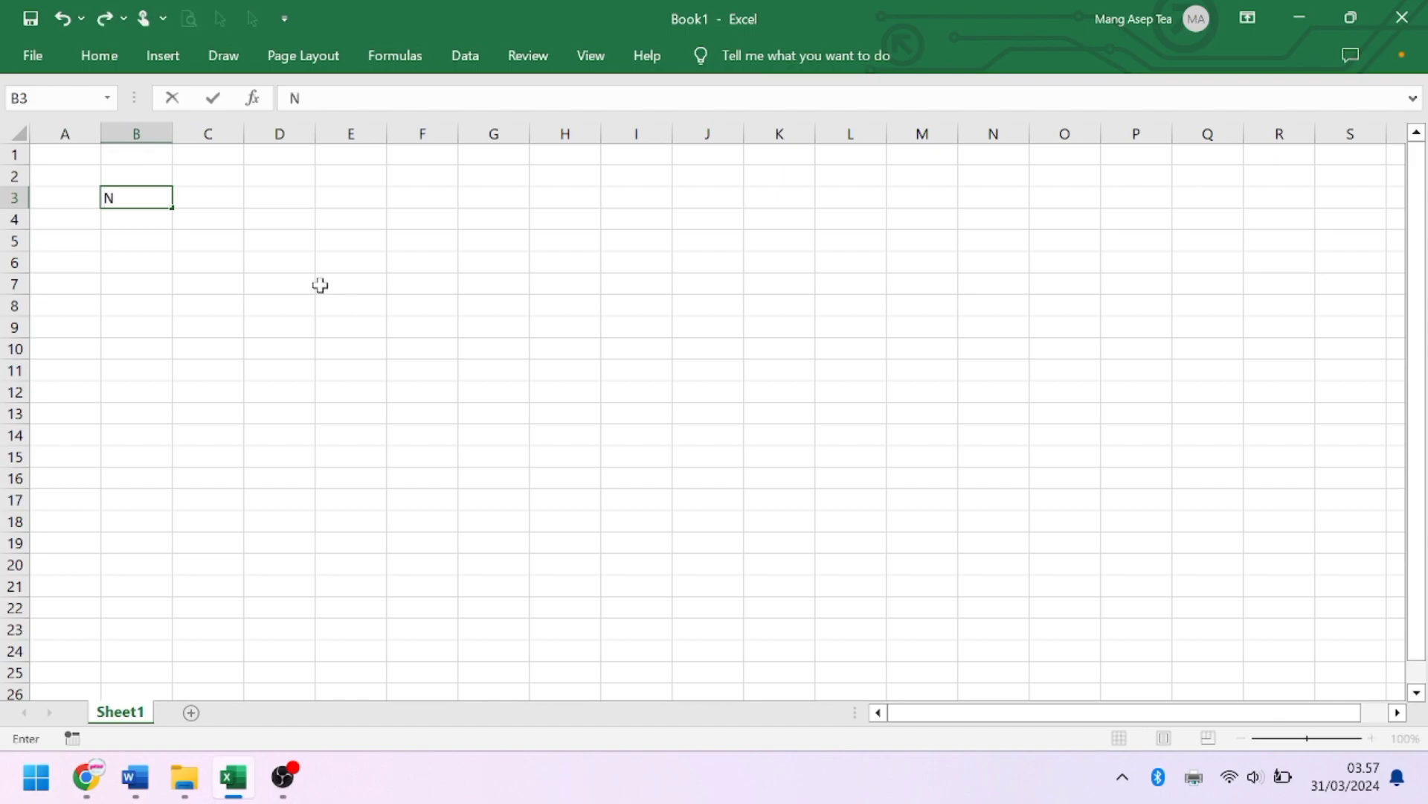
type("O BAR")
type("CODE")
key("Return")
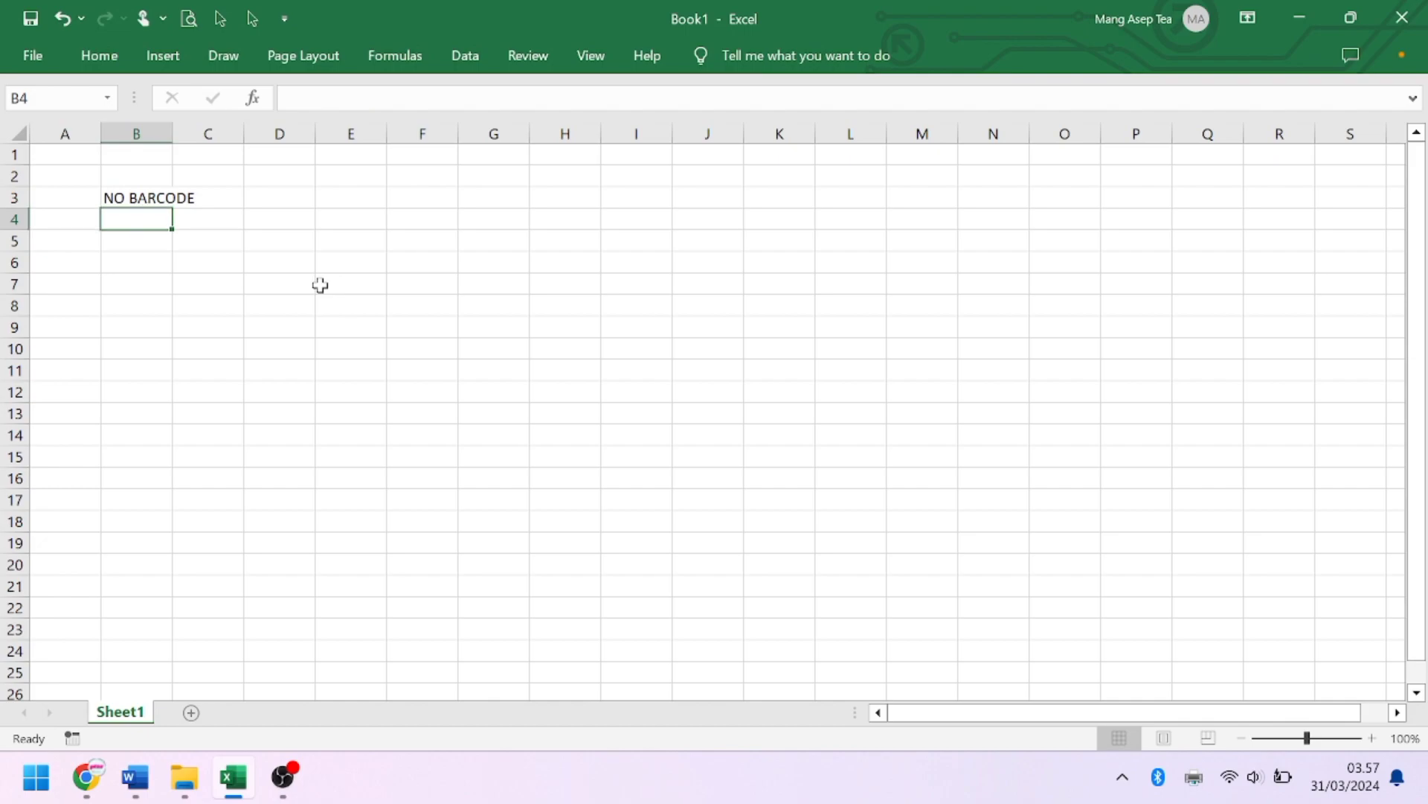
key("Up")
key("Right")
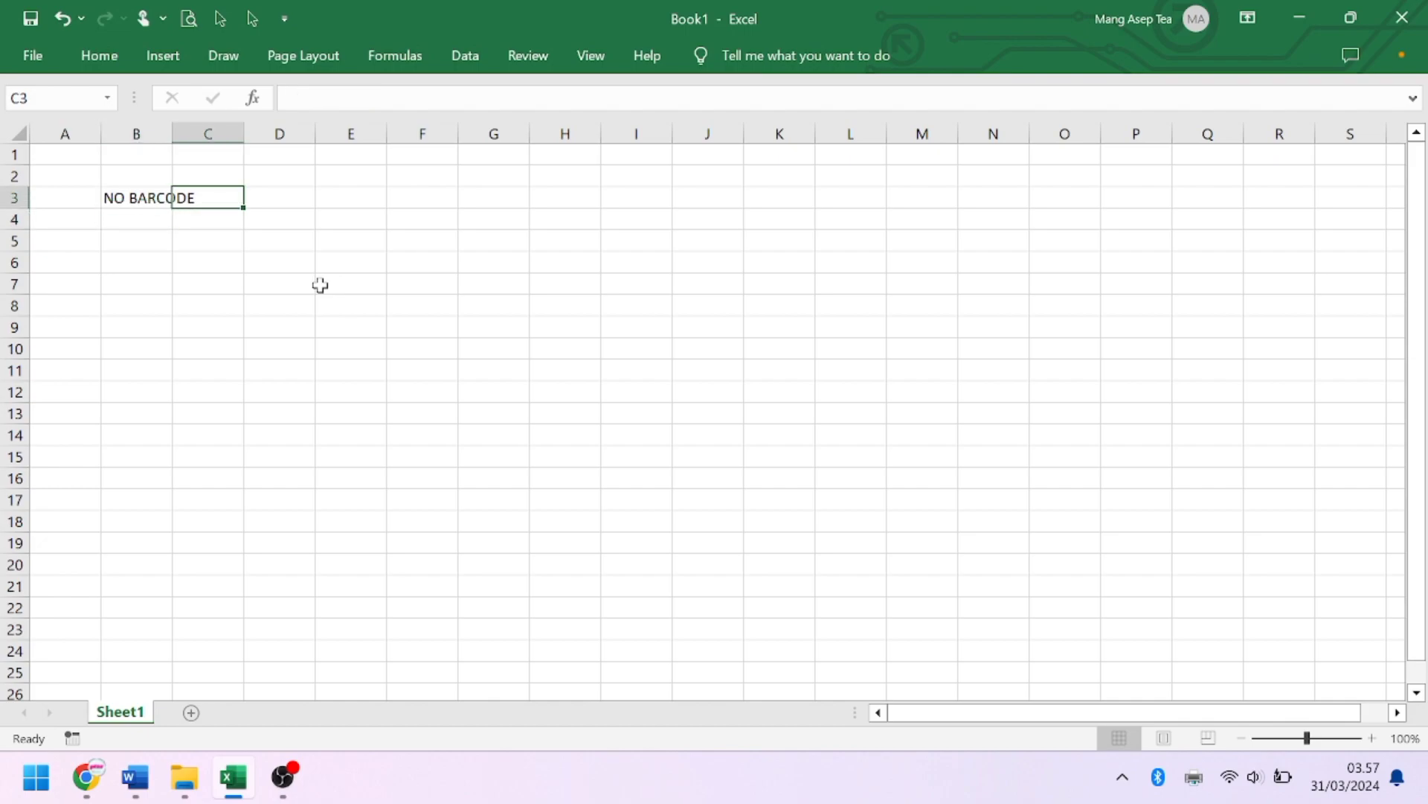
type("NAMA P")
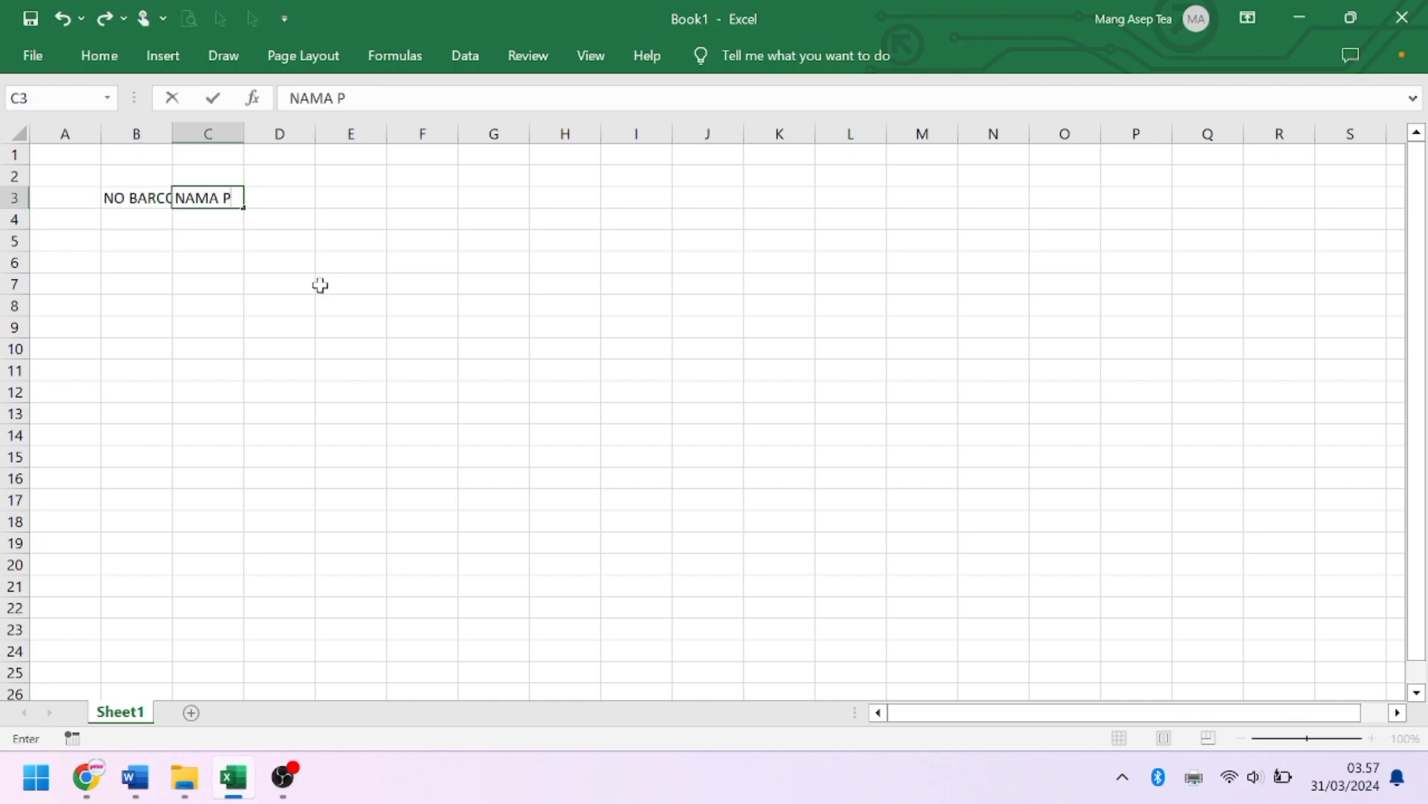
type("RODUK")
key("Return")
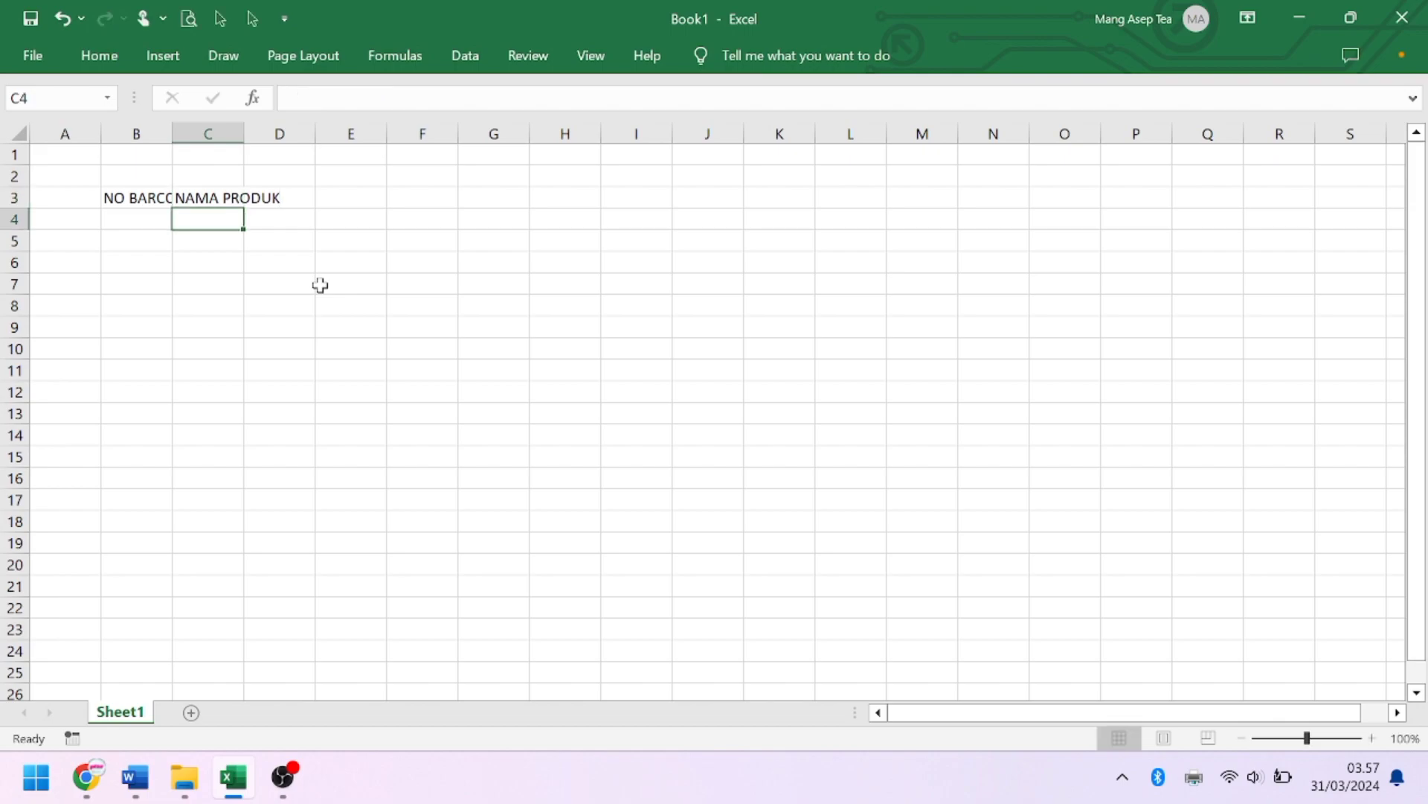
key("Up")
key("Right")
Step: Enter the headers STOK AWAL in D3 and STOK AKHIR in E3
type("STOK")
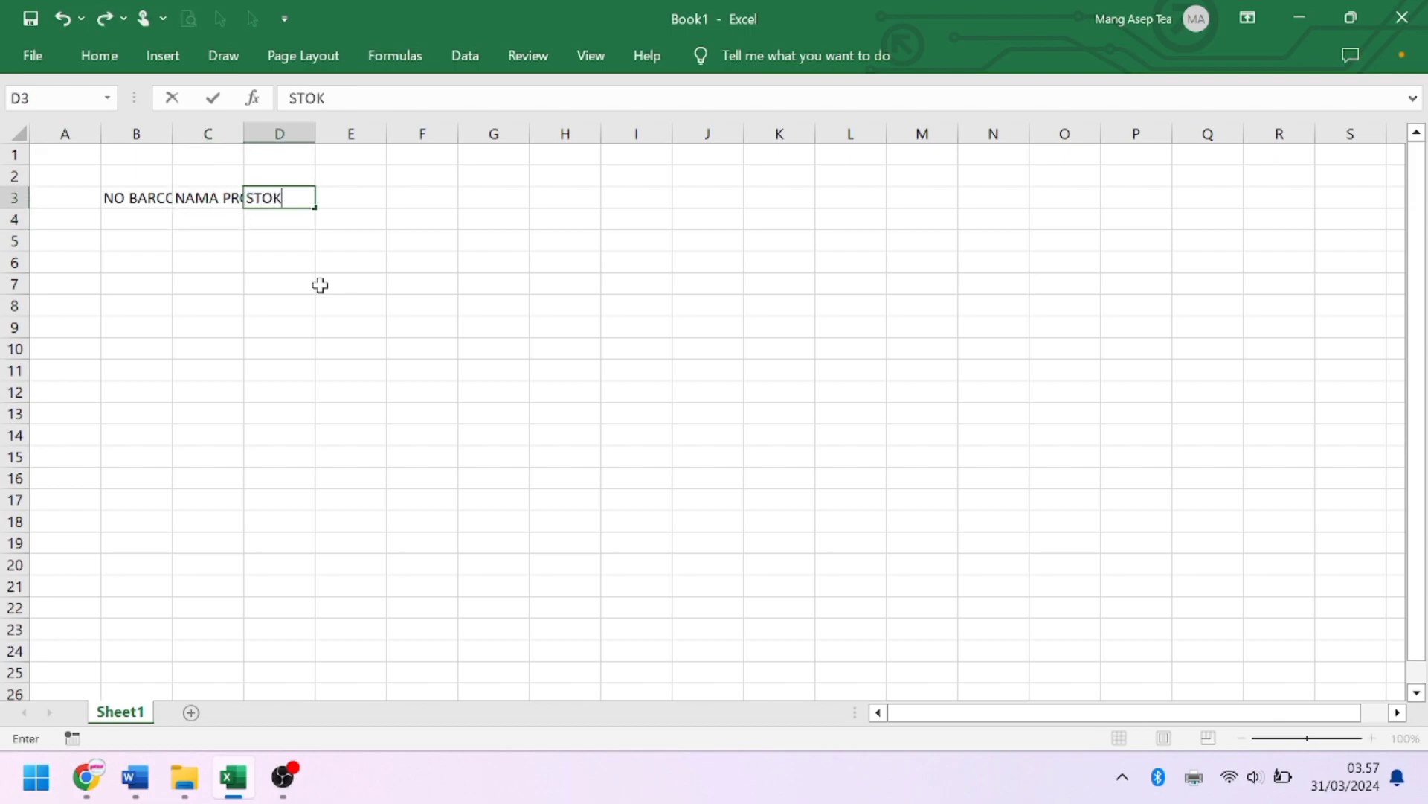
type(" AWAL")
key("Return")
key("Up")
key("Right")
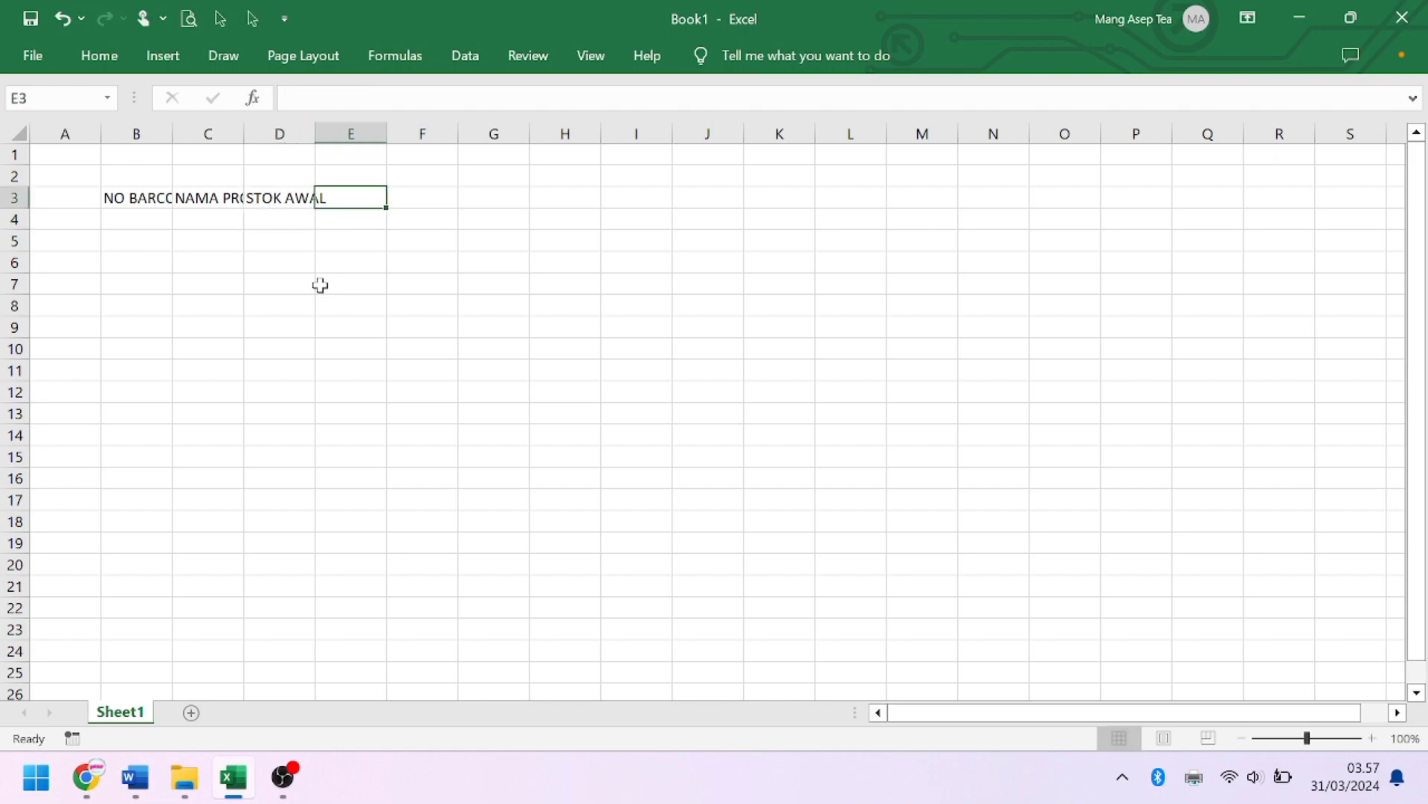
type("STOK AK")
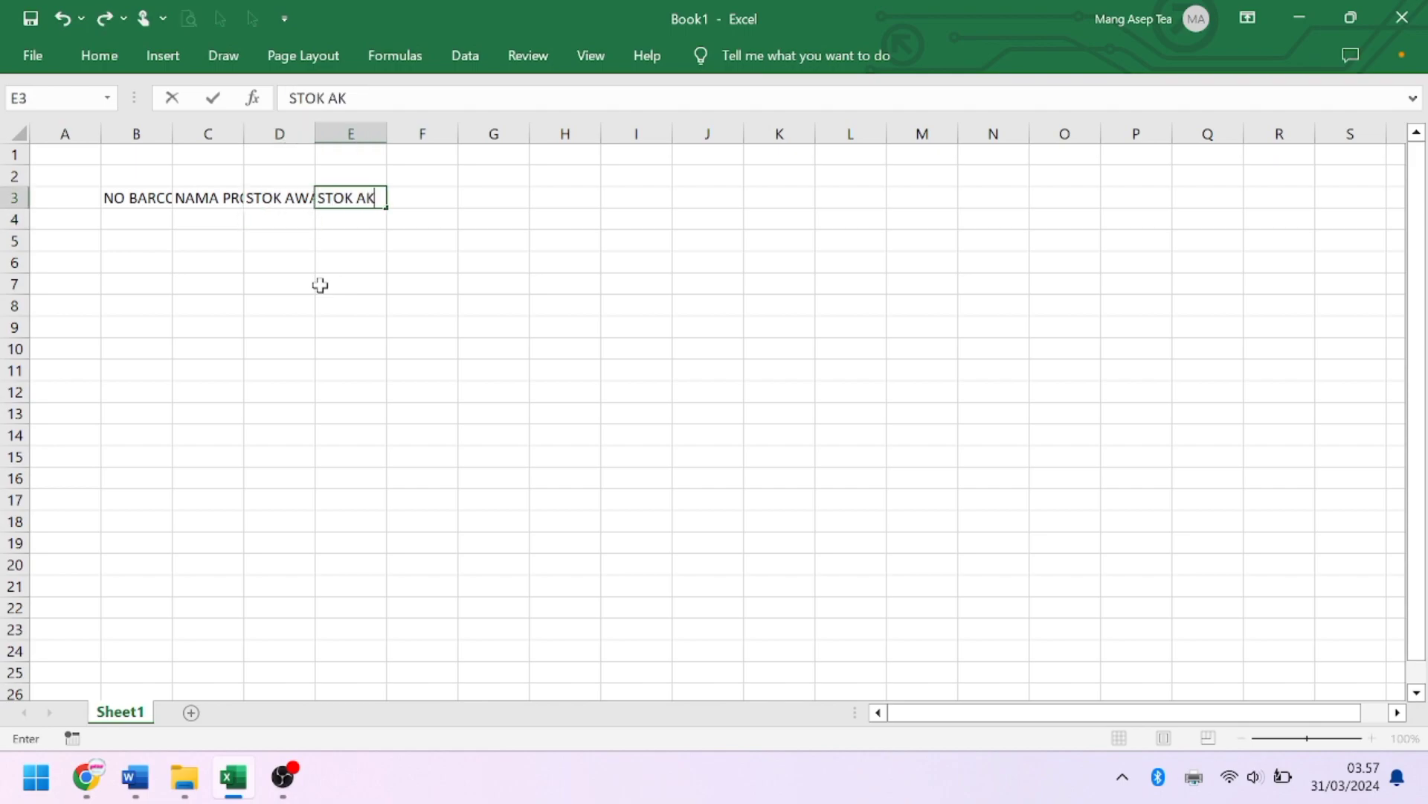
type("HIR")
key("Return")
key("Up")
key("Right")
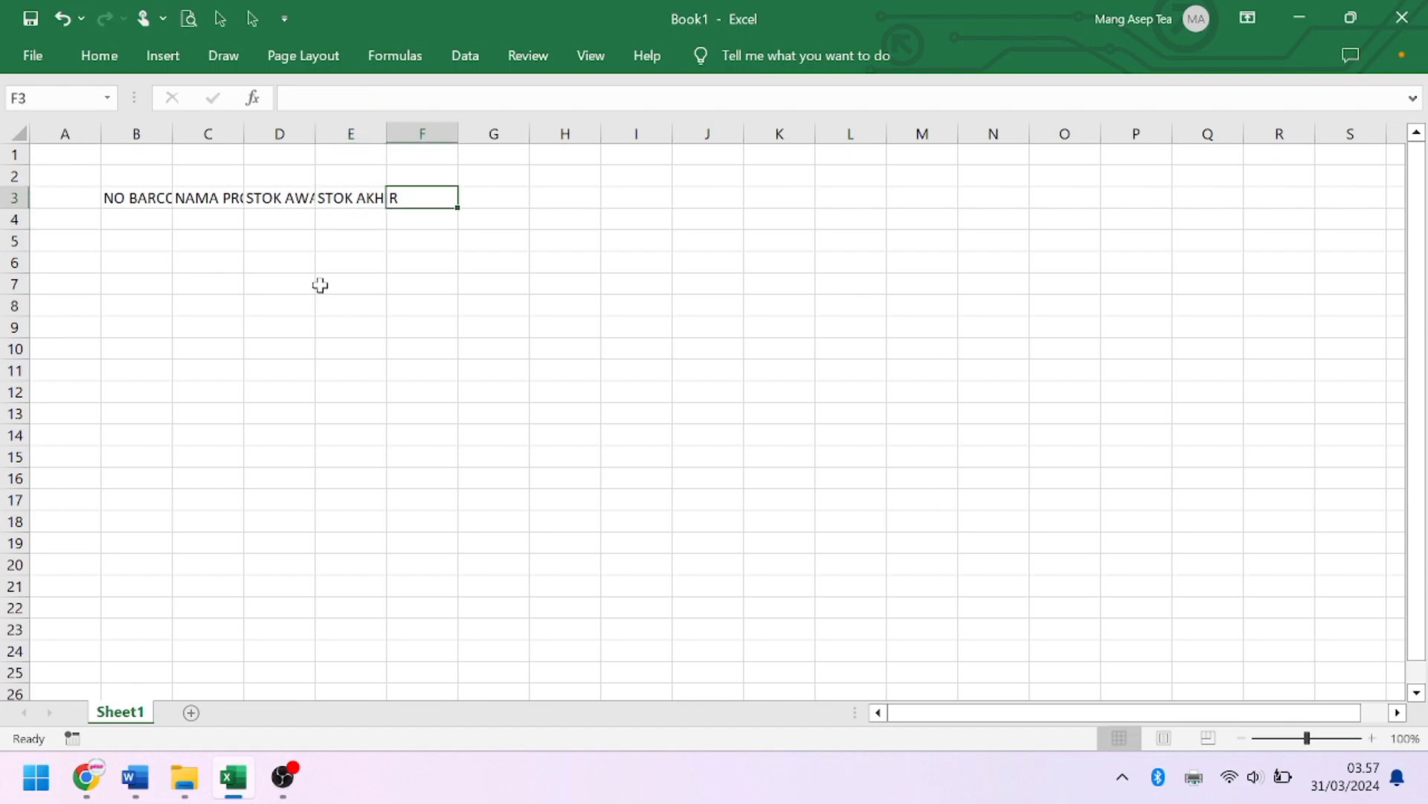
Step: AutoFit columns B through E to their header text
left_click_drag(136, 134, 371, 141)
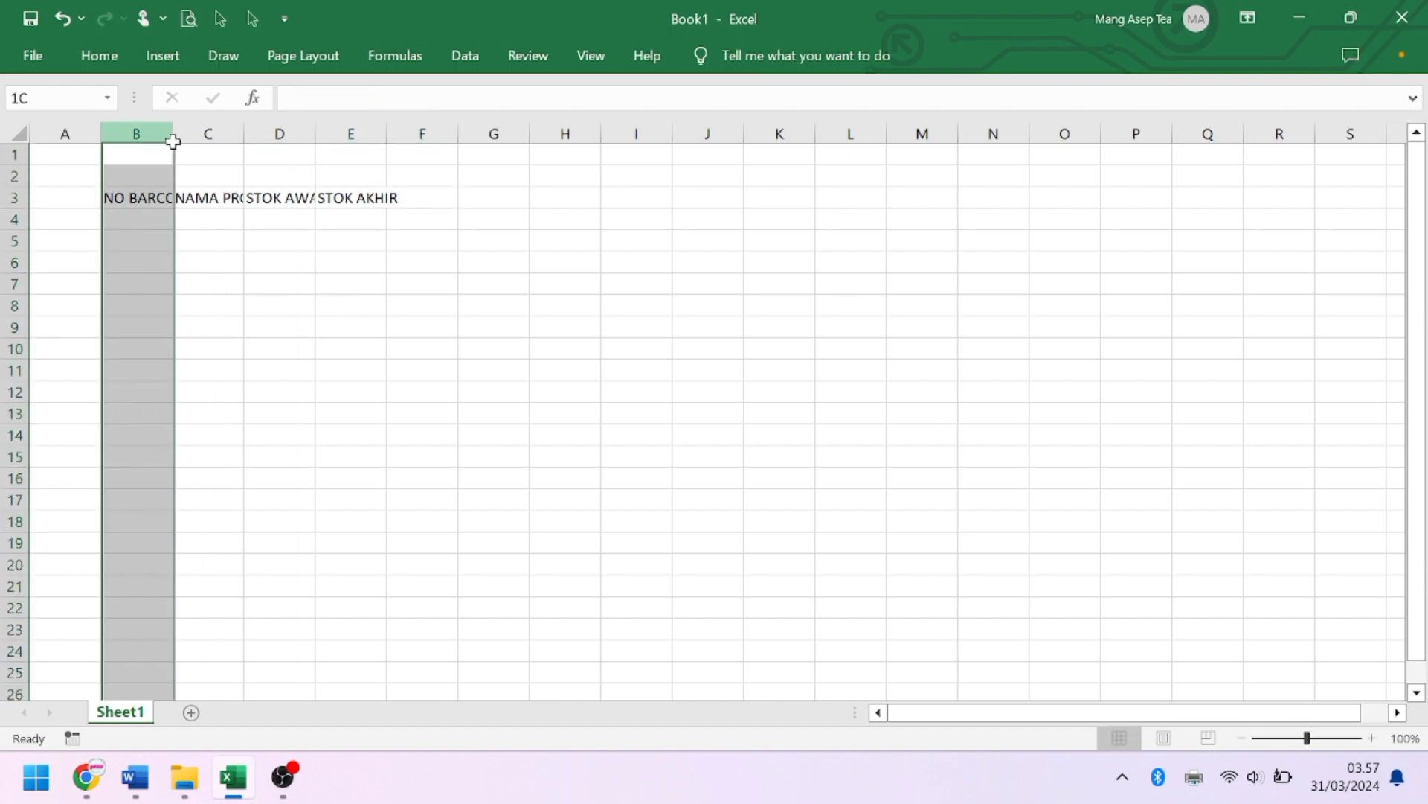
double_click(386, 134)
left_click(375, 243)
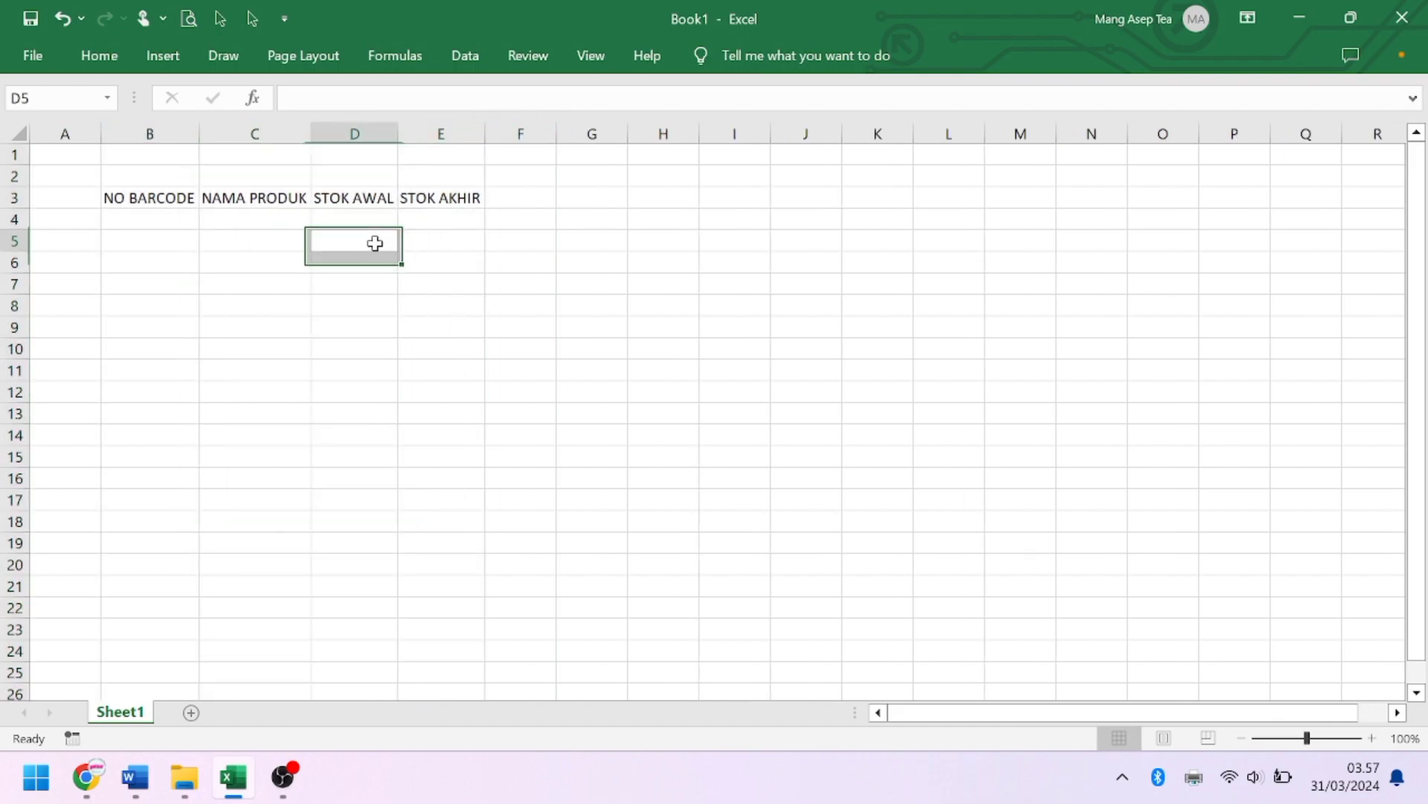
Step: Select the header row plus one empty row, range B3:E4
key("Left")
left_click(166, 213)
left_click(376, 214)
key("Right")
key("Up")
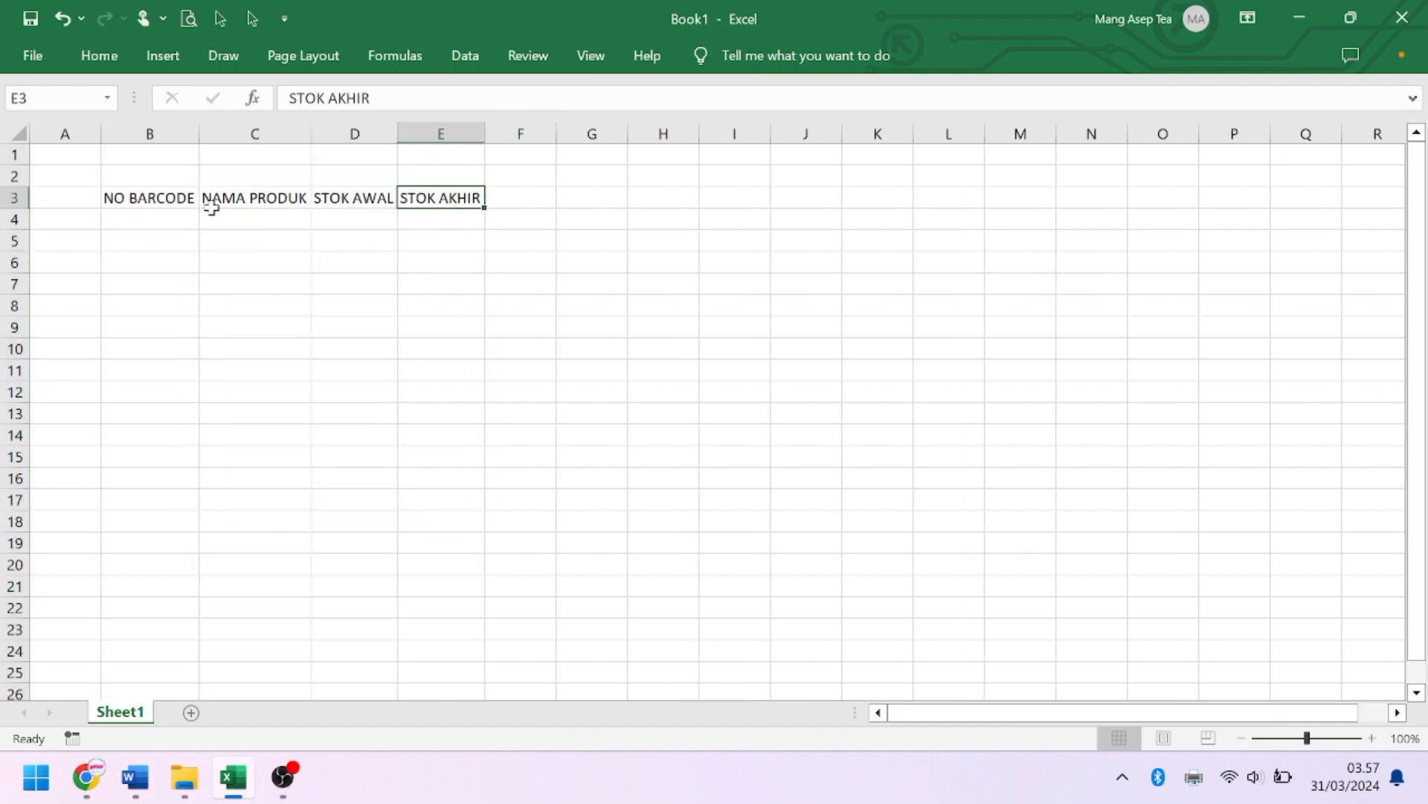
left_click_drag(160, 199, 411, 219)
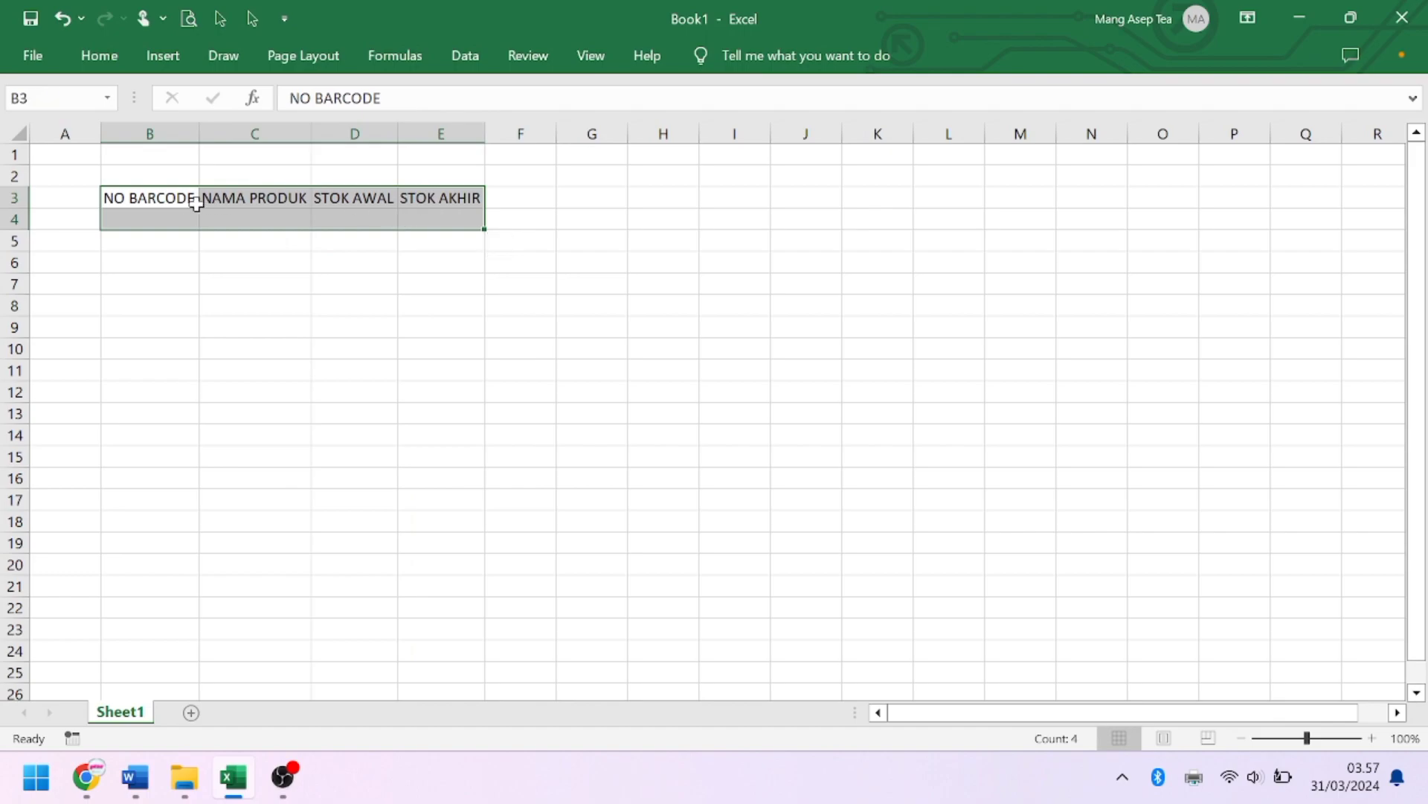
left_click_drag(190, 197, 446, 227)
Step: Insert a table from B3:E4 with 'My table has headers' ticked
left_click(165, 56)
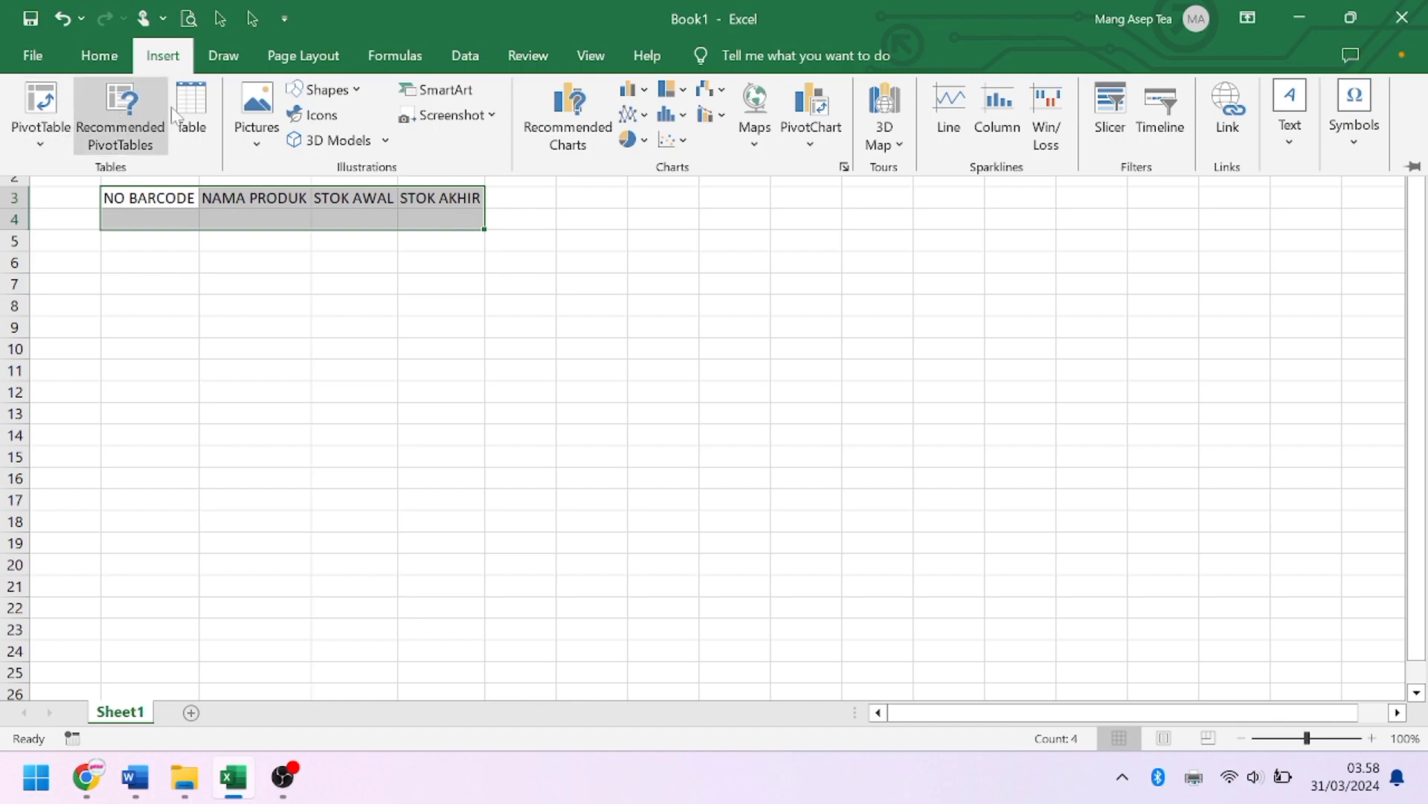
left_click(191, 111)
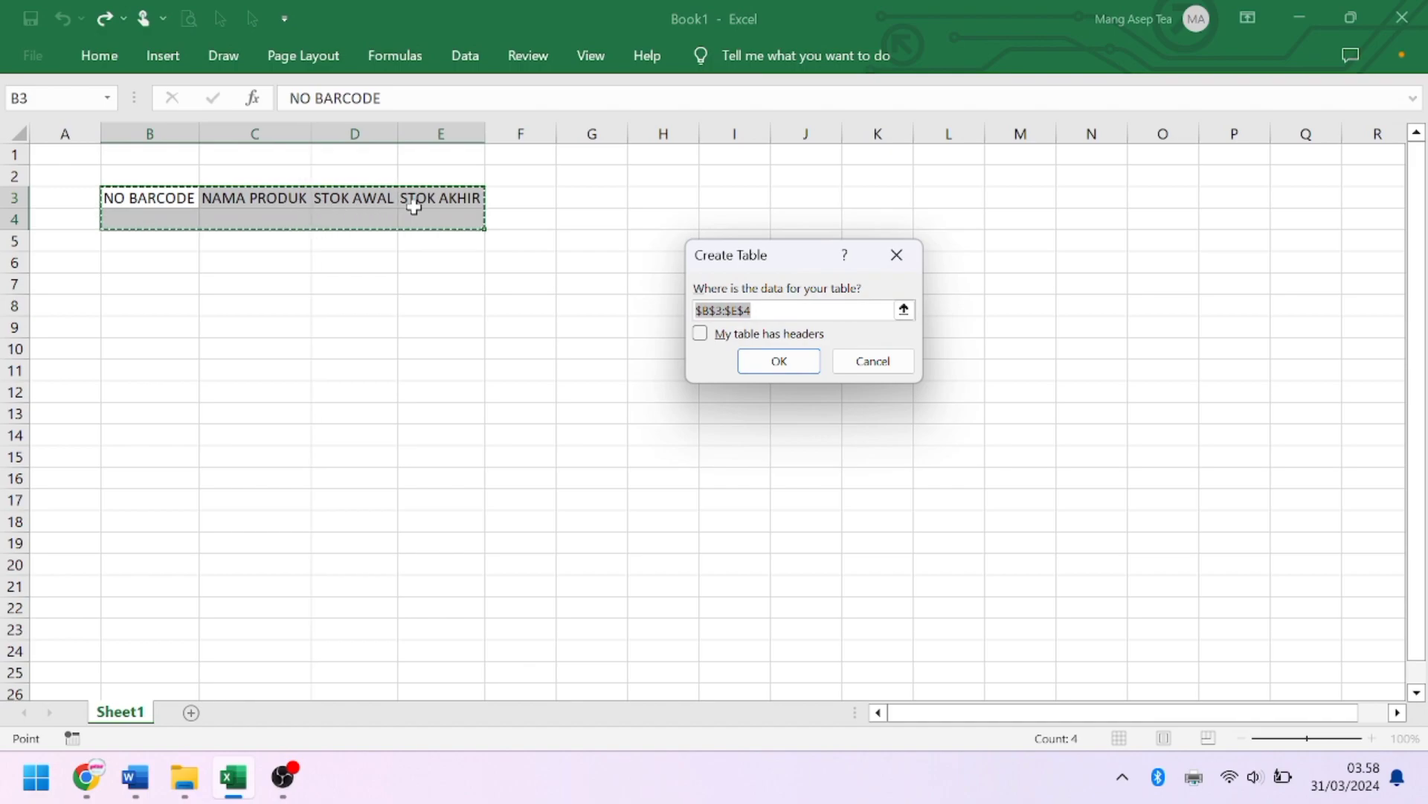
left_click(703, 334)
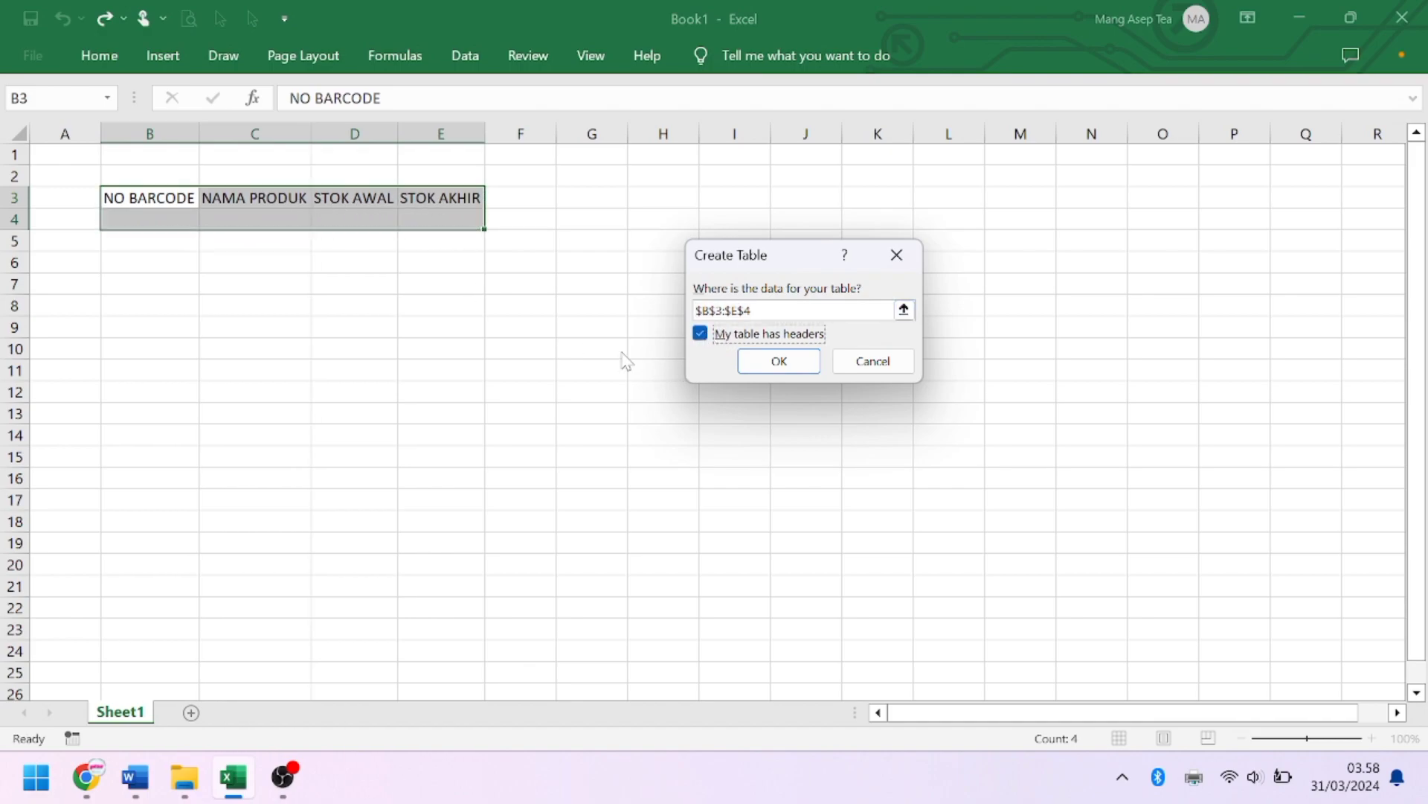
left_click(779, 361)
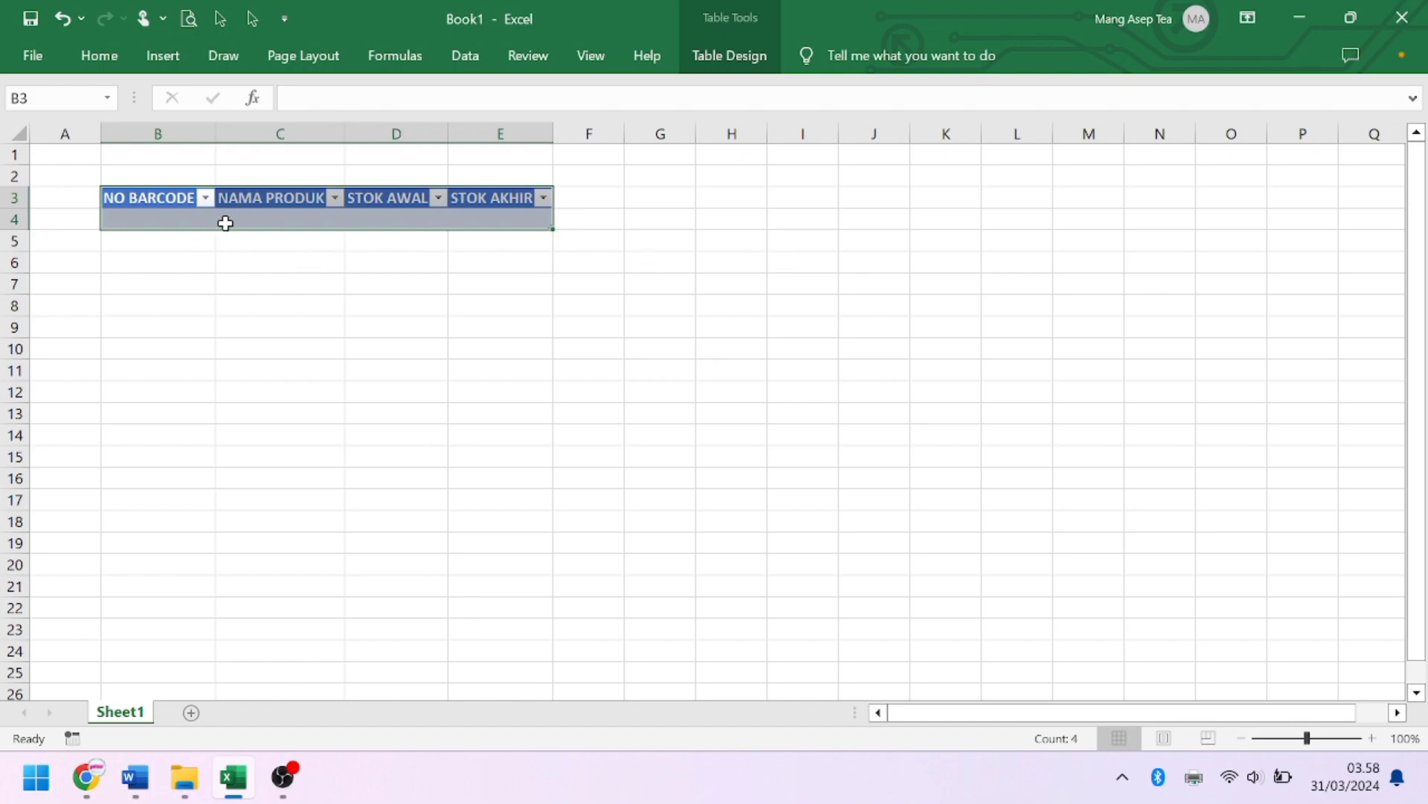
left_click(275, 220)
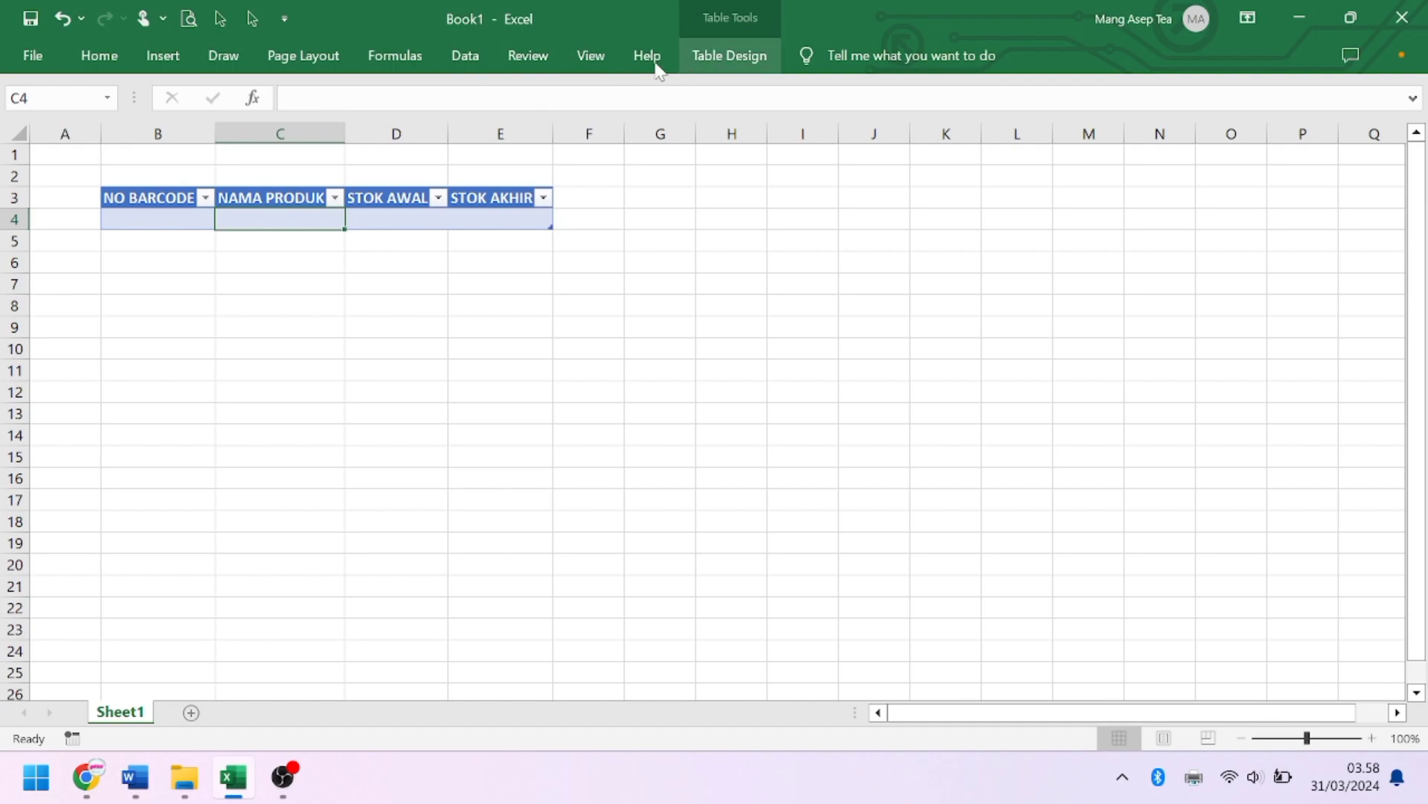
Step: Add the Form... command from All Commands to the Quick Access Toolbar
left_click(286, 21)
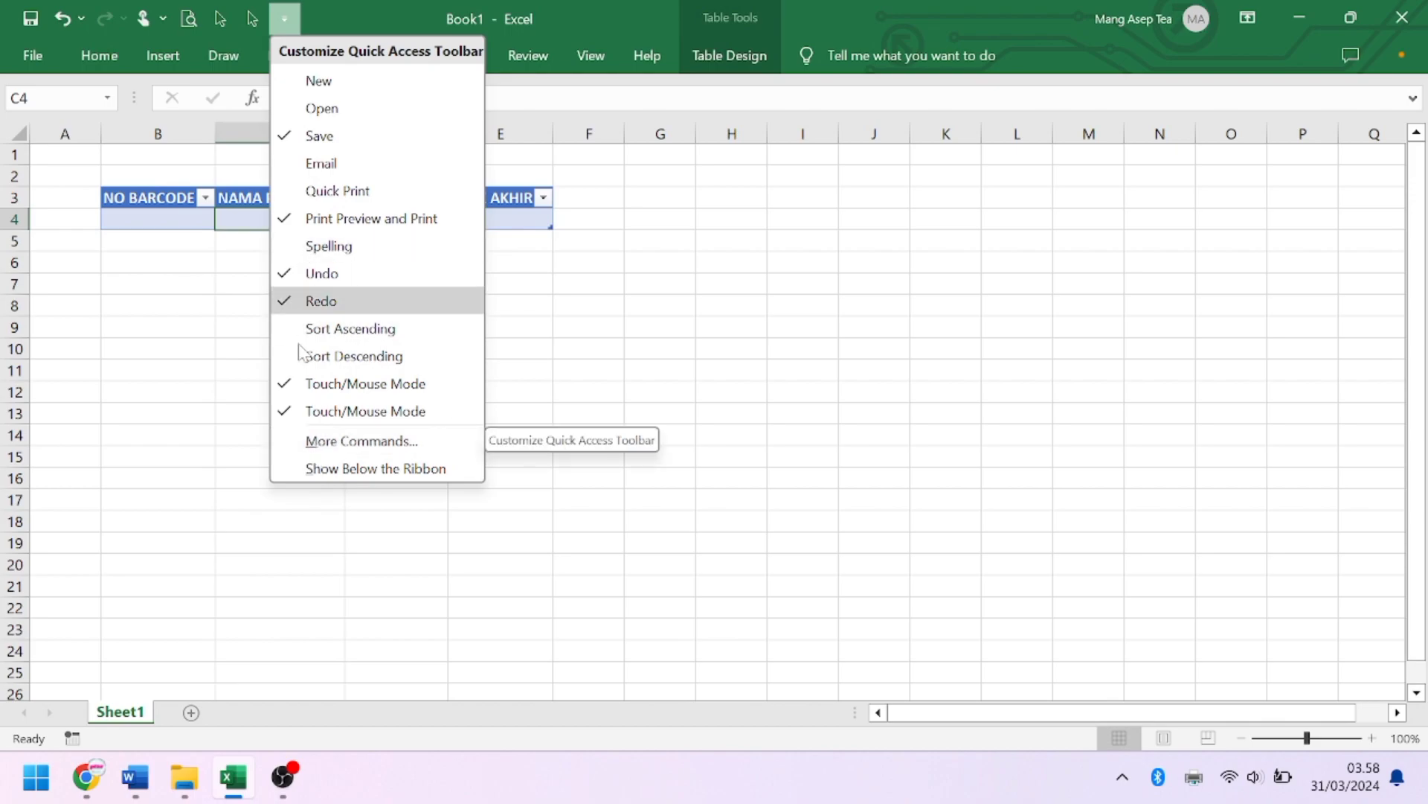
left_click(303, 442)
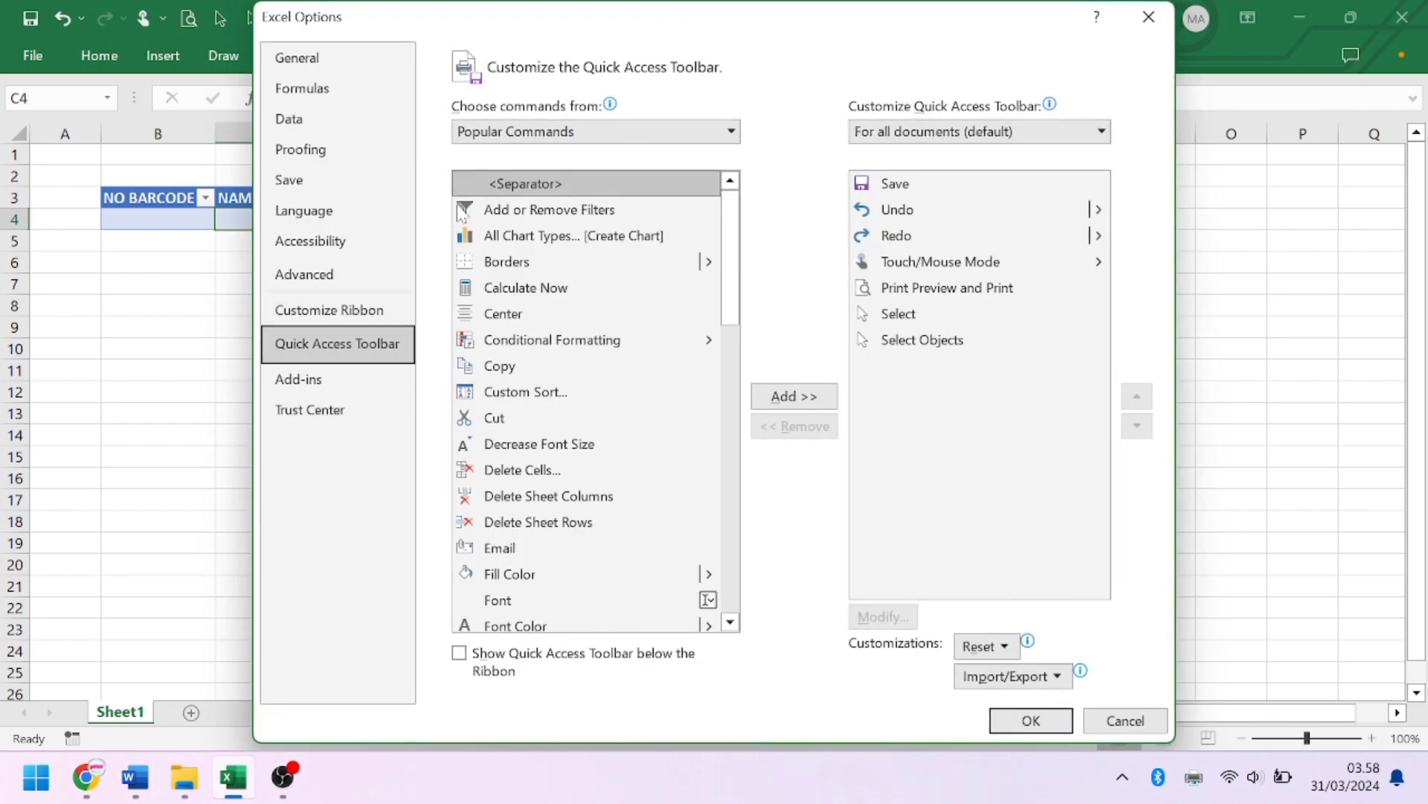
left_click(667, 130)
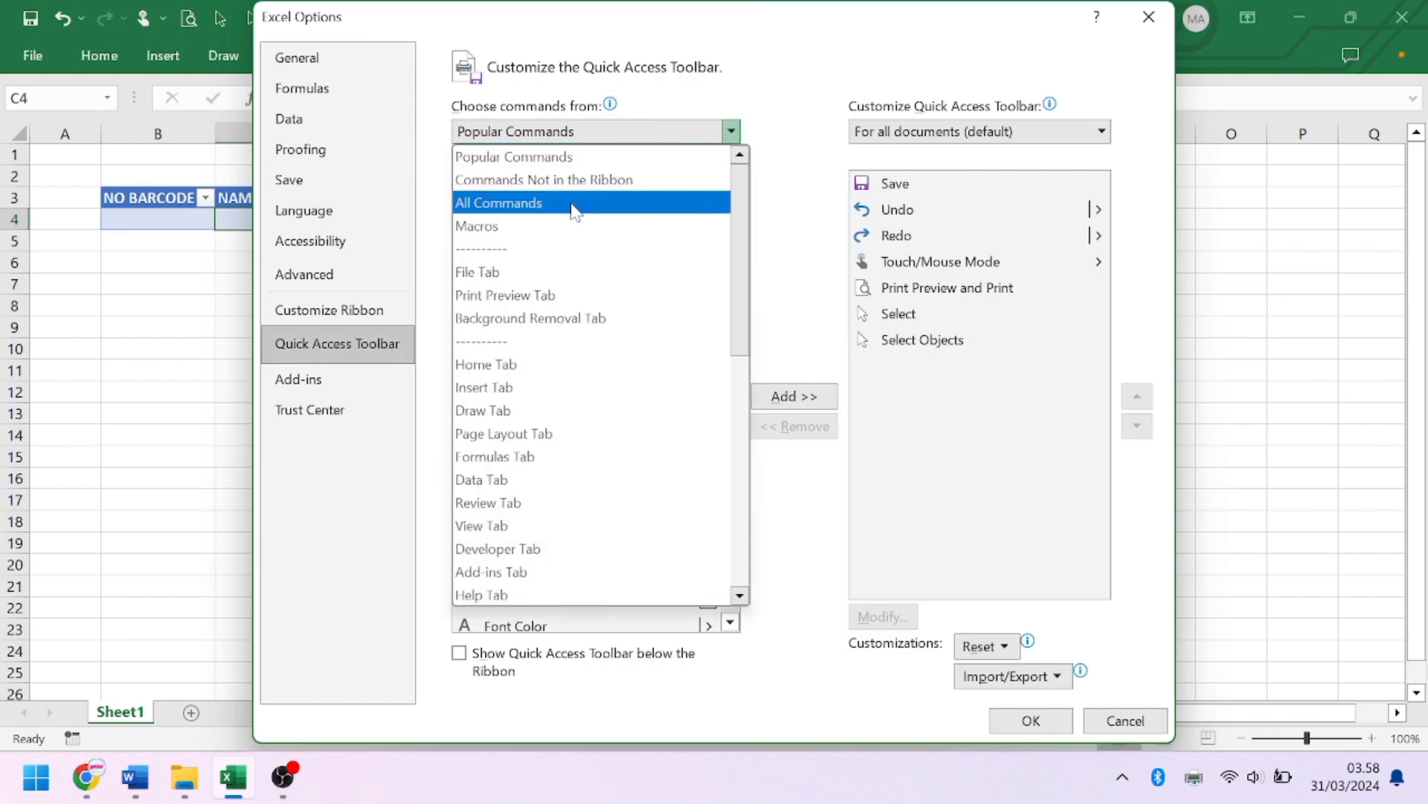
left_click(573, 209)
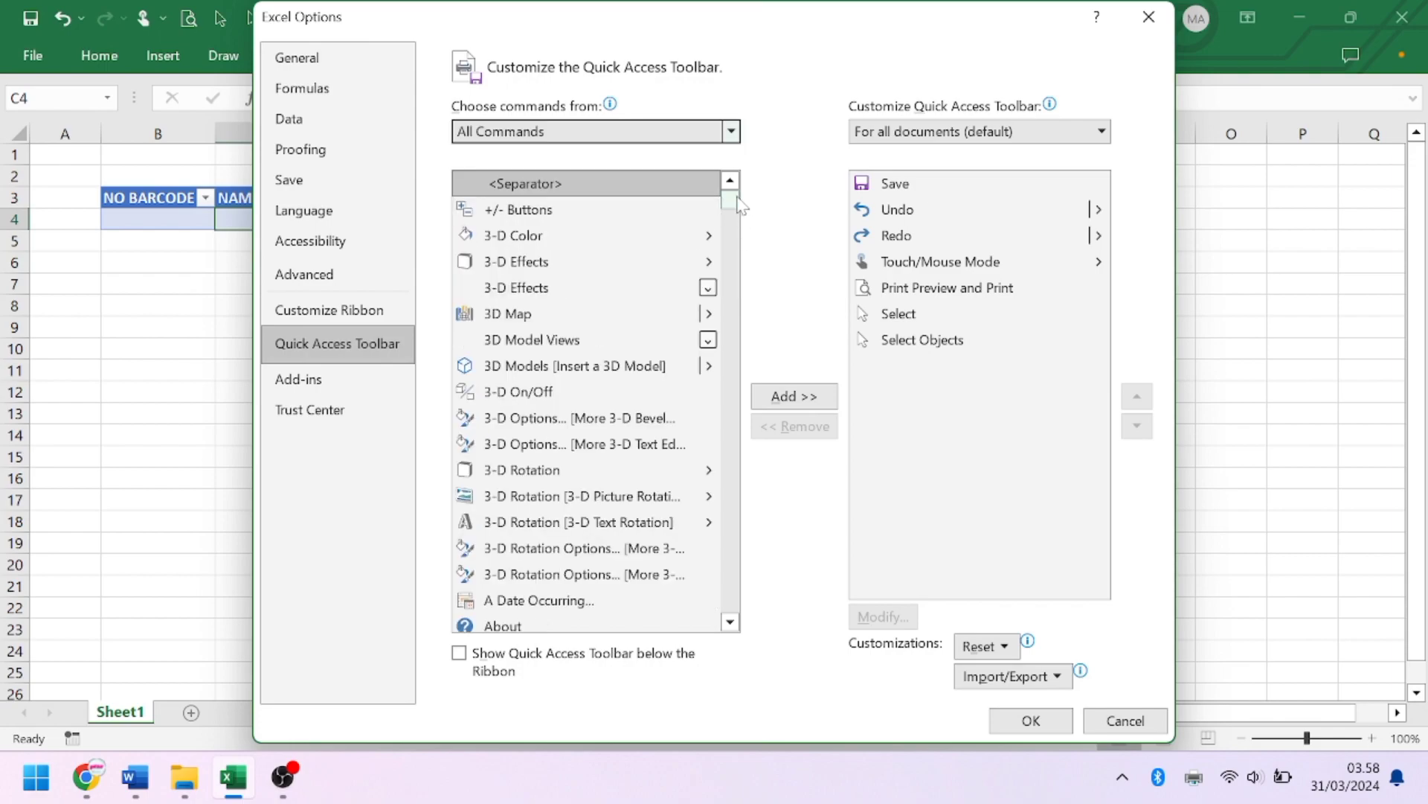
left_click_drag(739, 202, 733, 337)
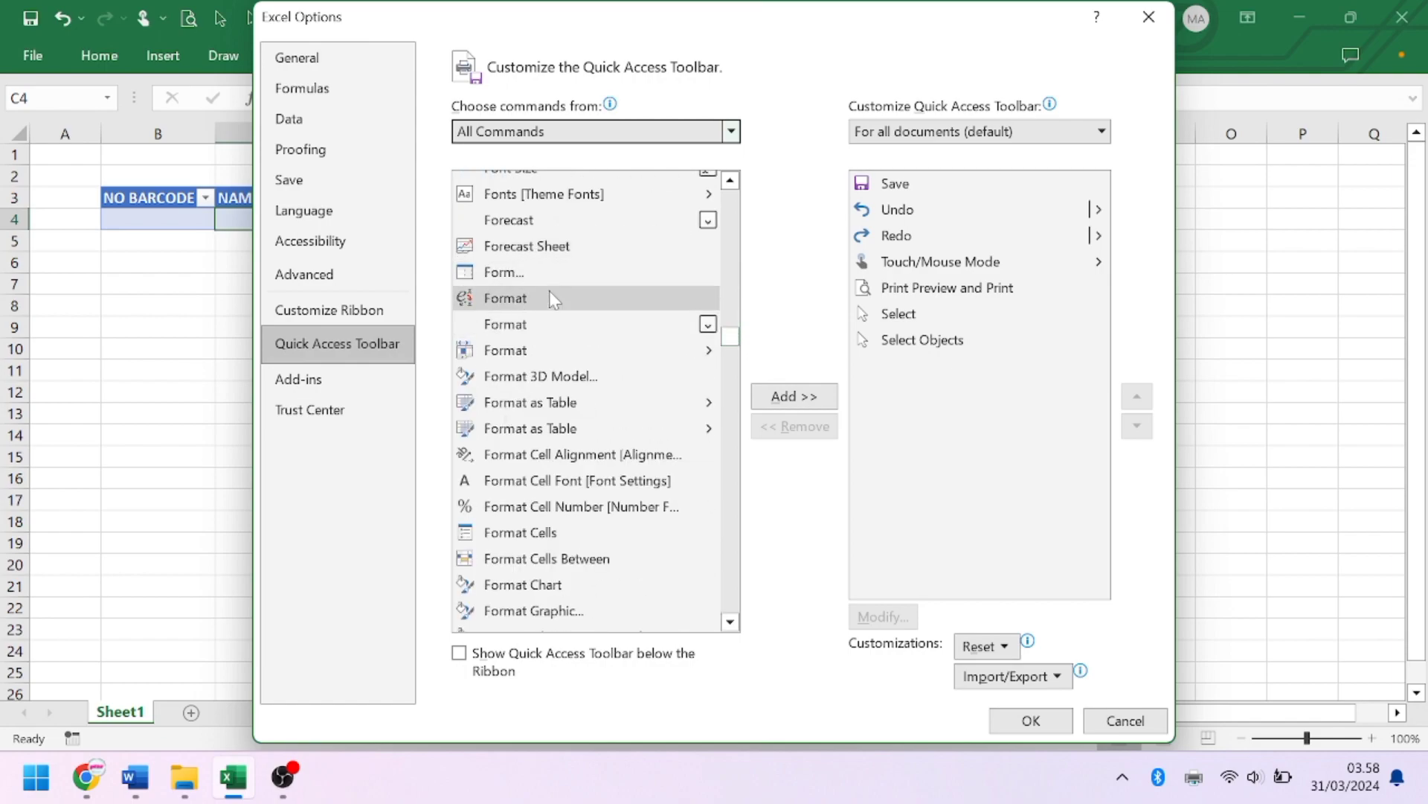
left_click(536, 275)
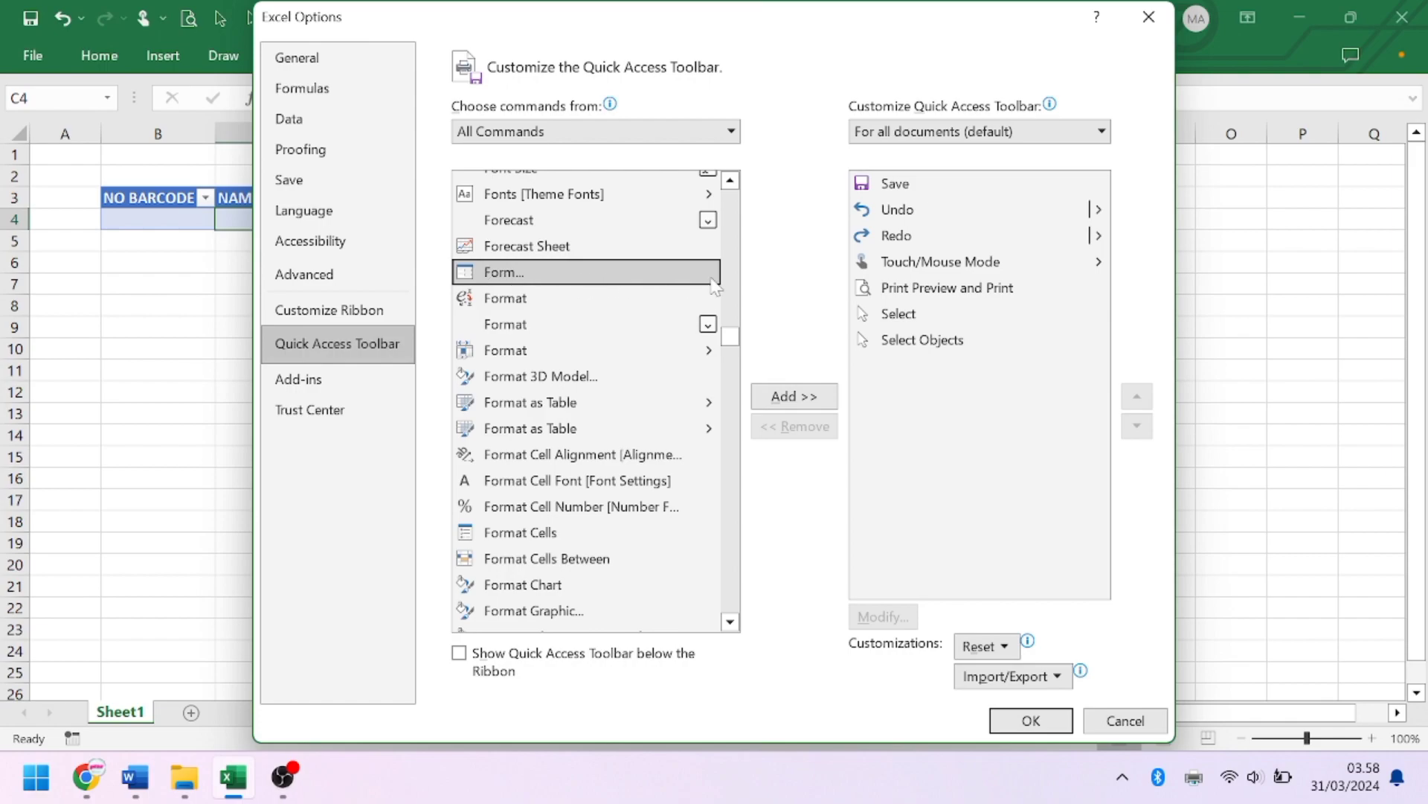
left_click(794, 397)
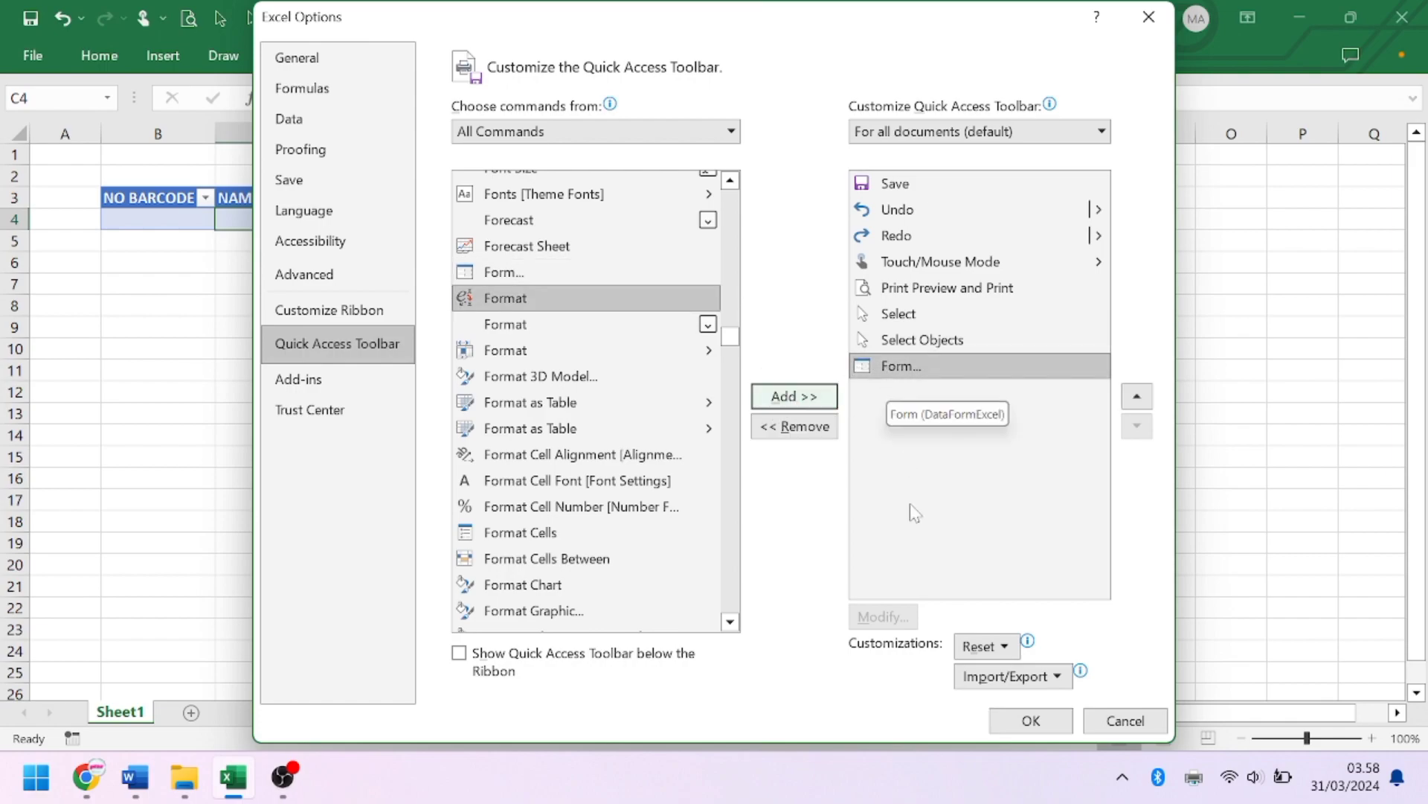
left_click(1031, 722)
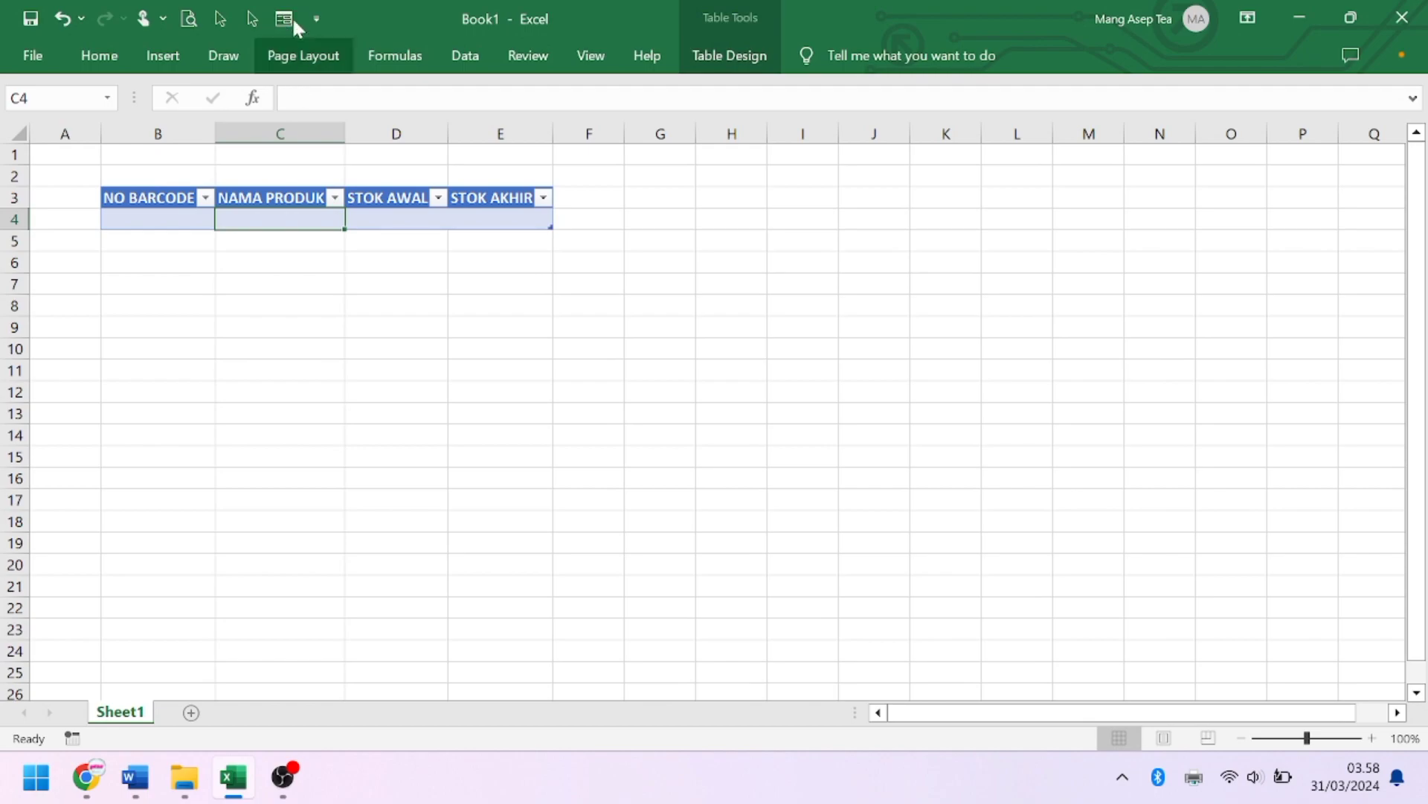
Step: Open the data form and add record 9090123 BEARING N30 with stock 0 and 50
left_click(292, 18)
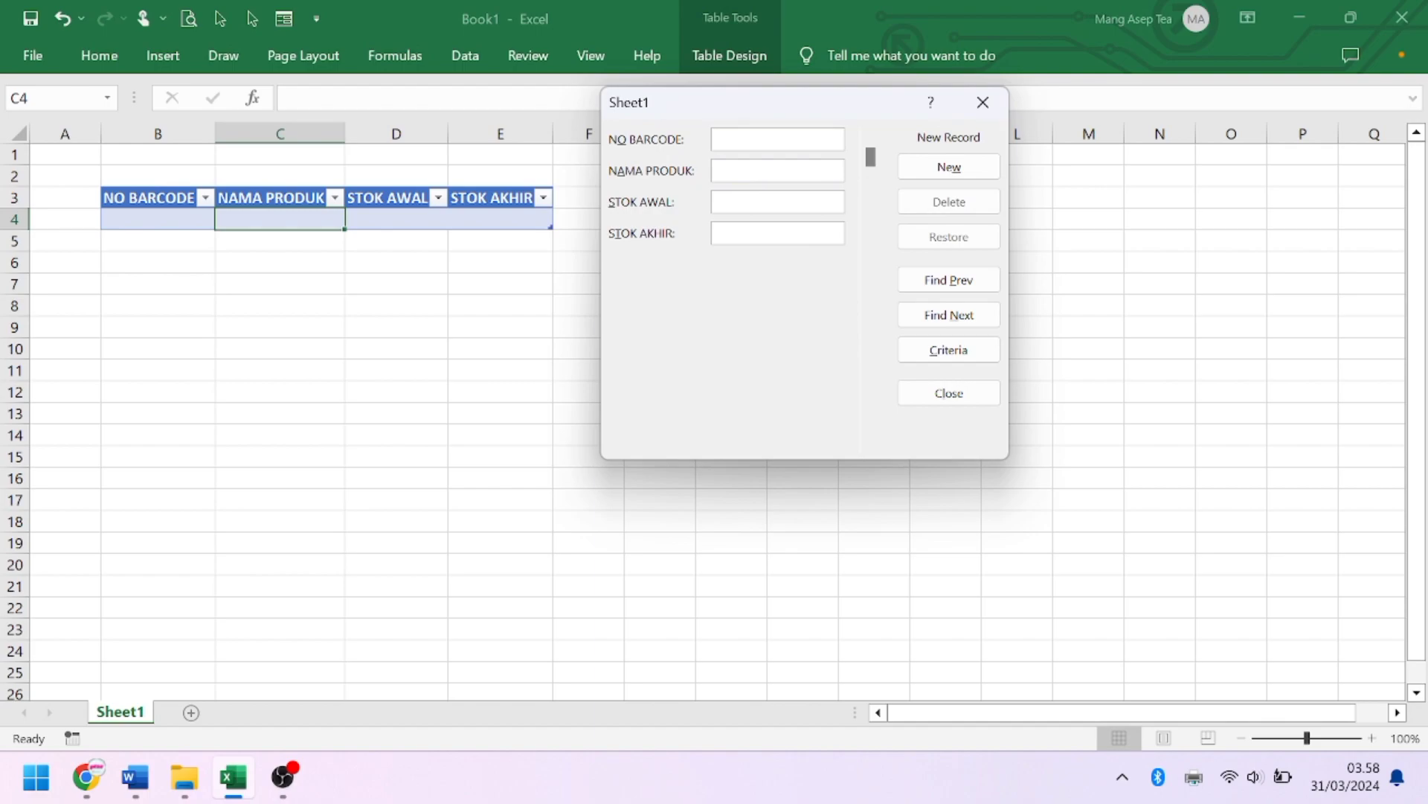
type("90")
type("BEA")
type("R")
type("ING")
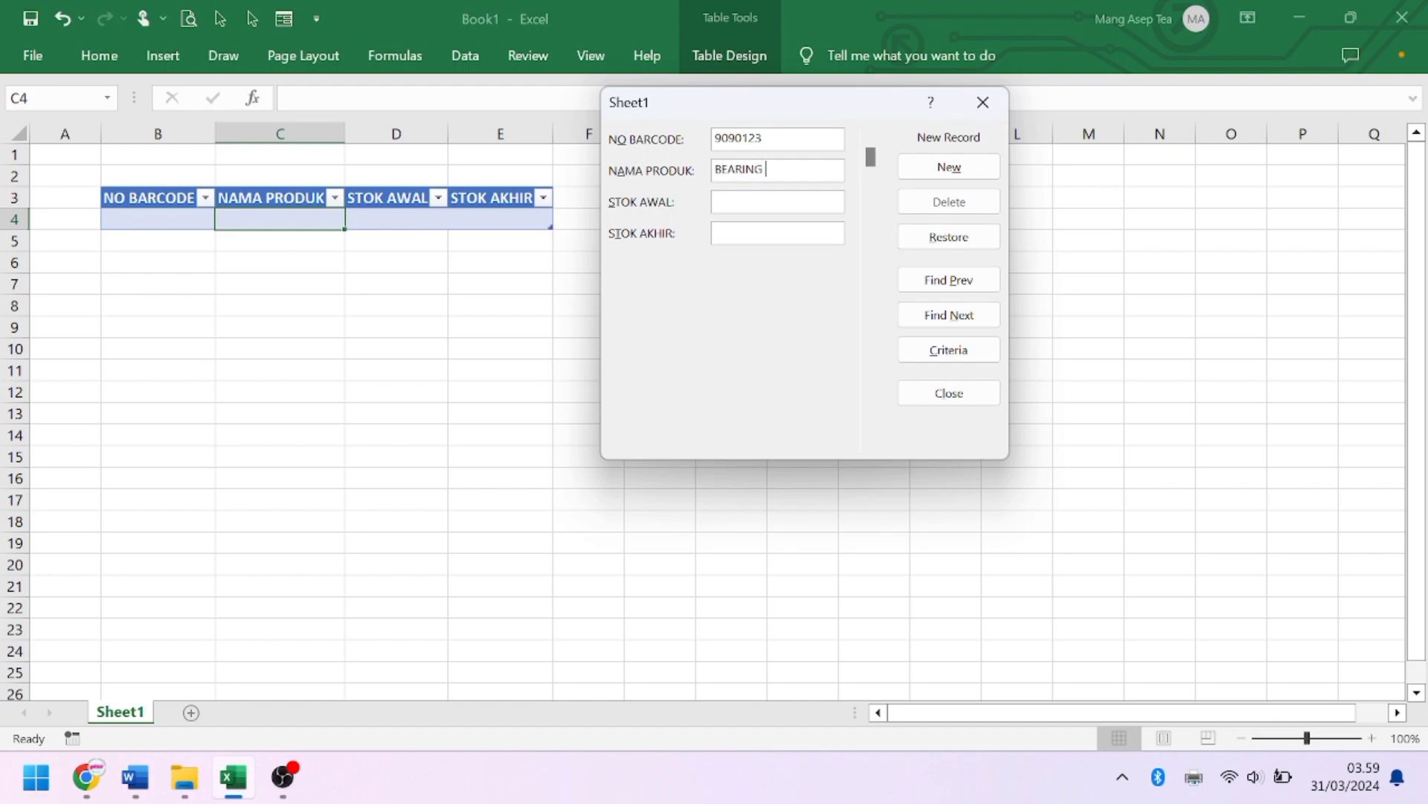
type(" N")
type("30")
left_click(919, 159)
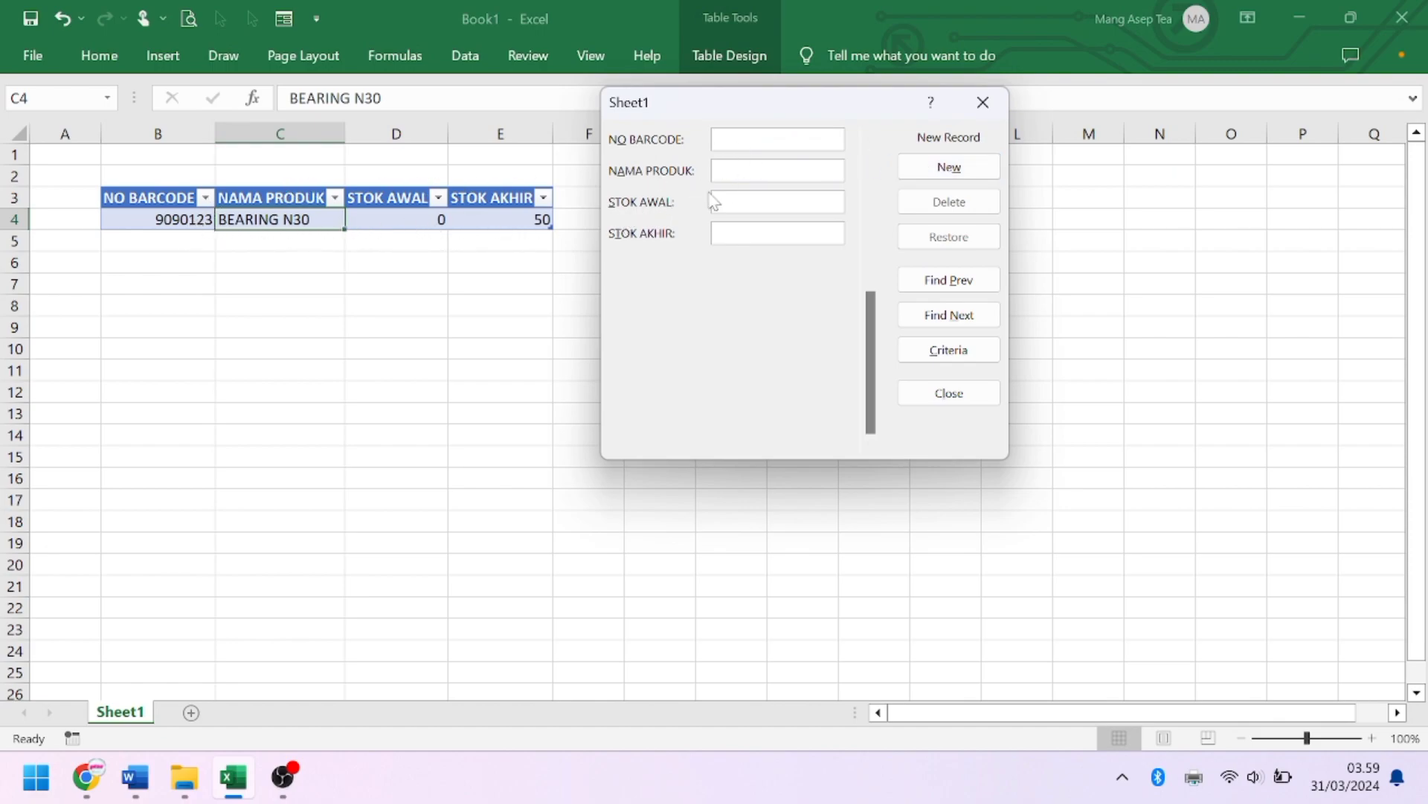
Step: Enter the second record 9090124 LEM BESI 01 in the data form
type("9")
type("LEM ")
type("BE")
type("SI")
type(" 01")
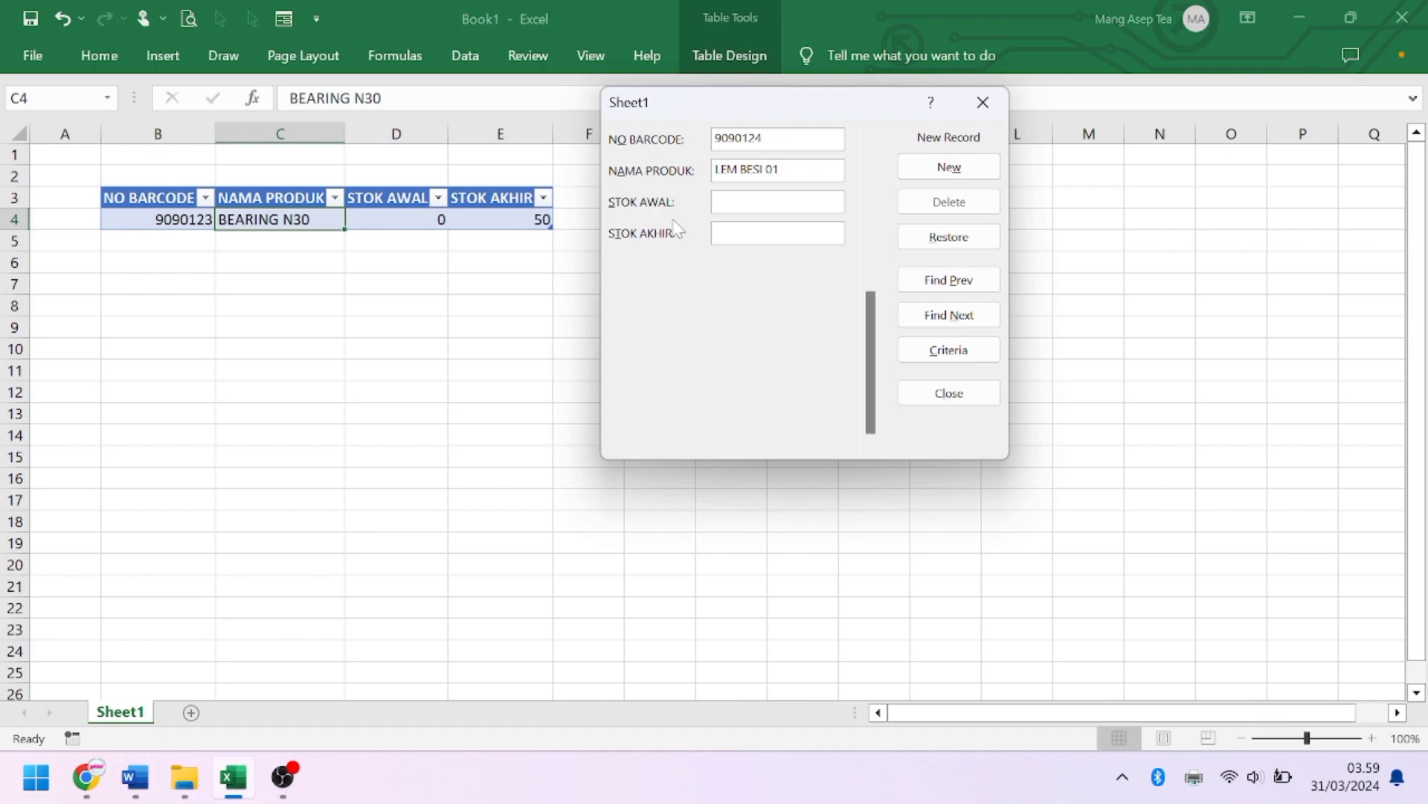
key("Return")
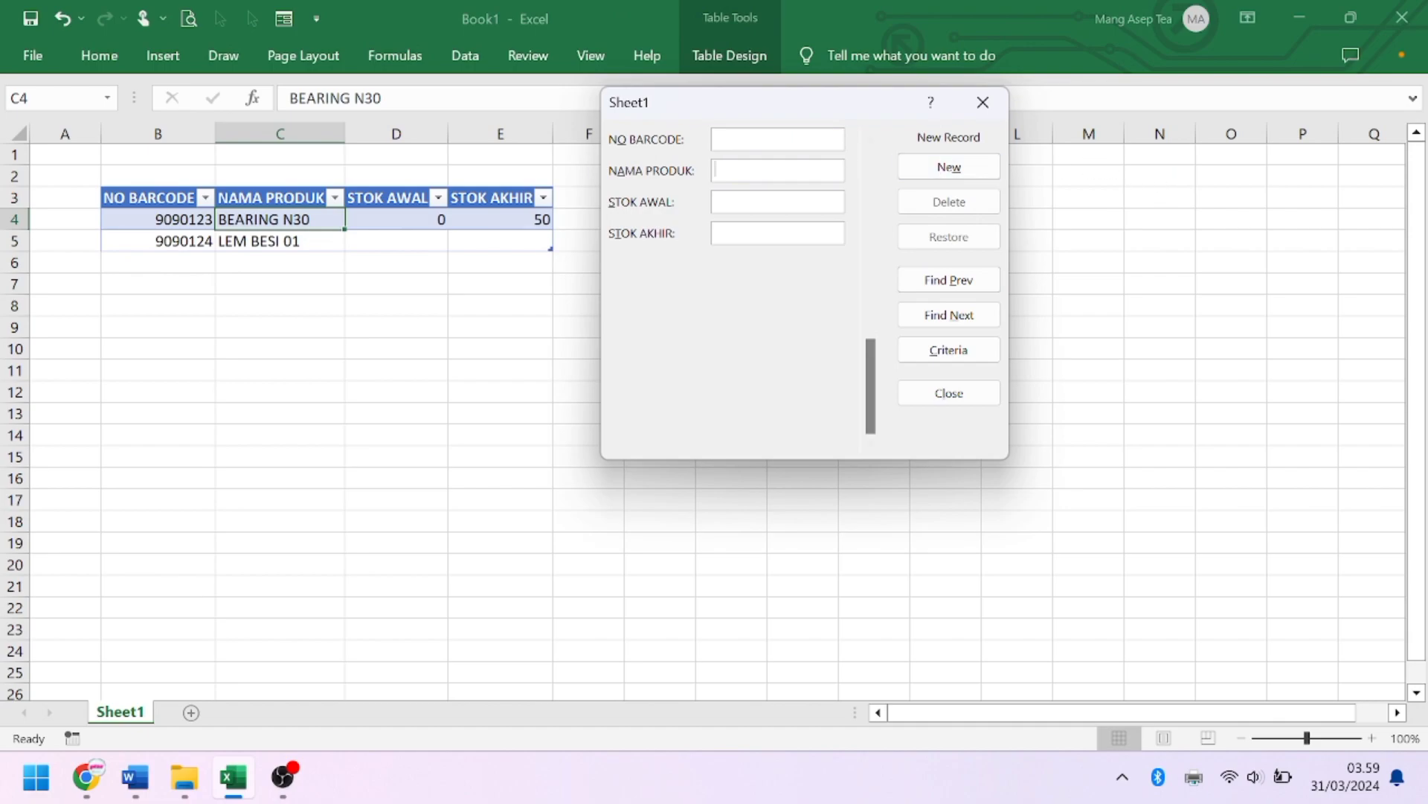
type("LE")
type("M BESI 0")
type("1")
Step: Give LEM BESI 01 STOK AWAL 0 and STOK AKHIR 100
left_click(949, 280)
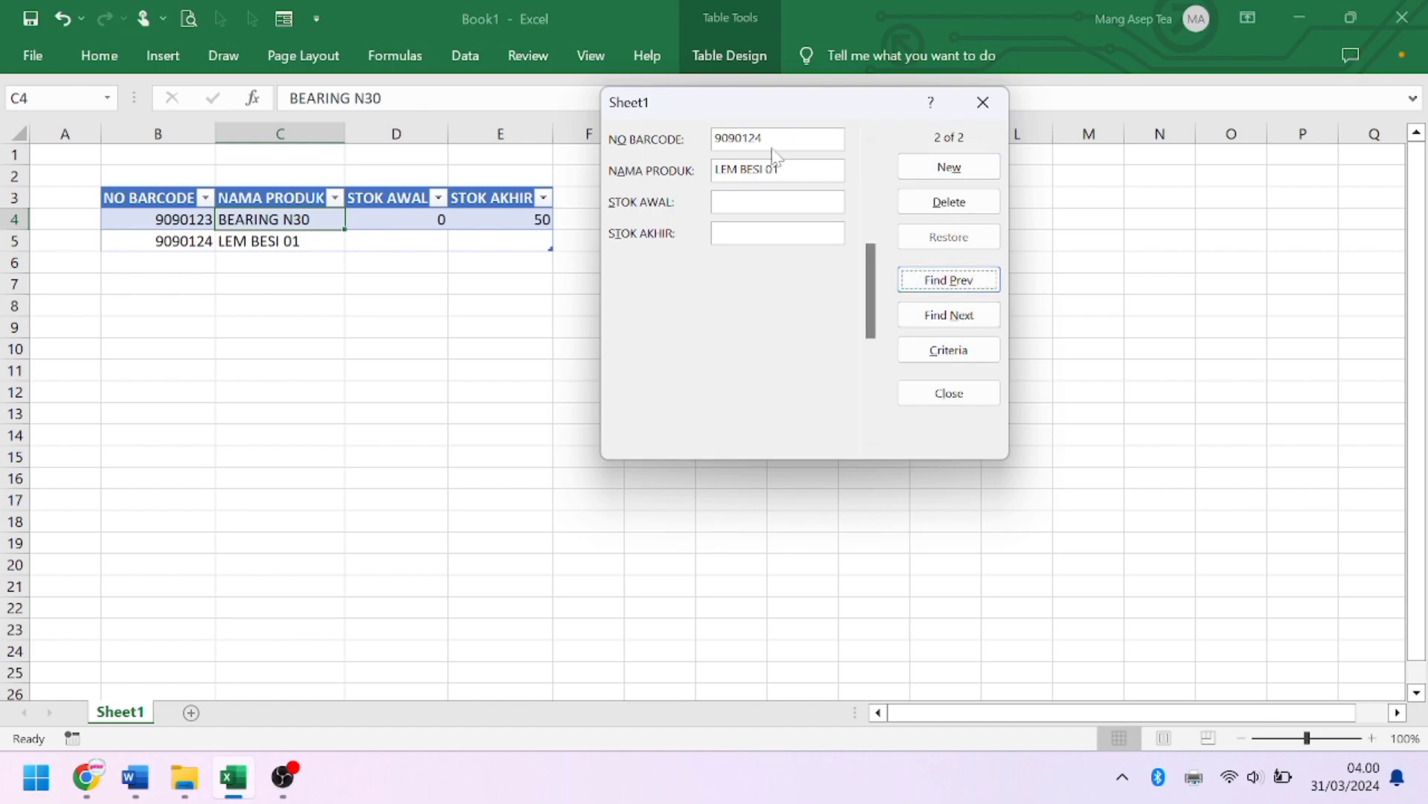
left_click(755, 199)
type("0")
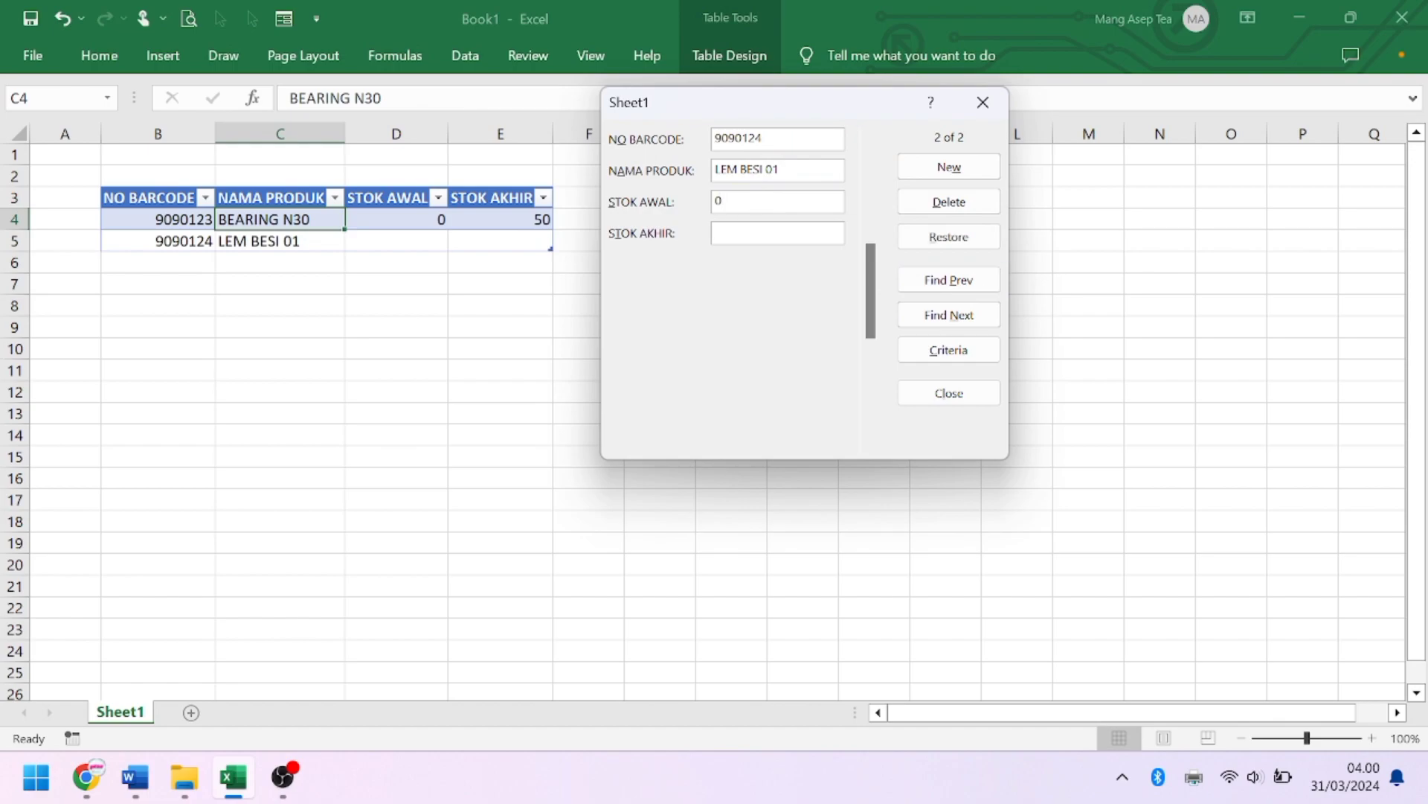
type("100")
left_click(939, 168)
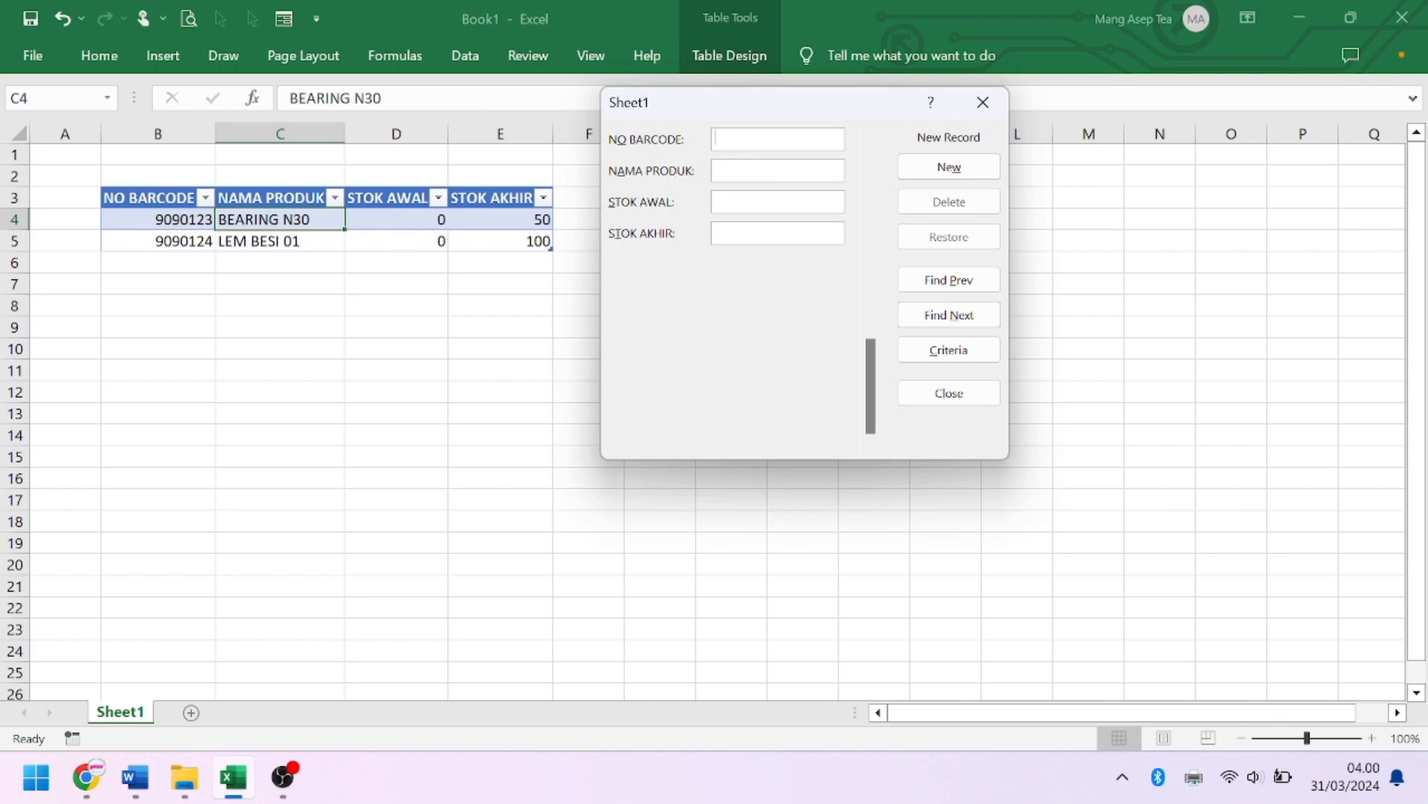
Step: Add record 9090125 BAN DALAM SUPRA with stock 2 and 80
type("9")
type("AN DALA")
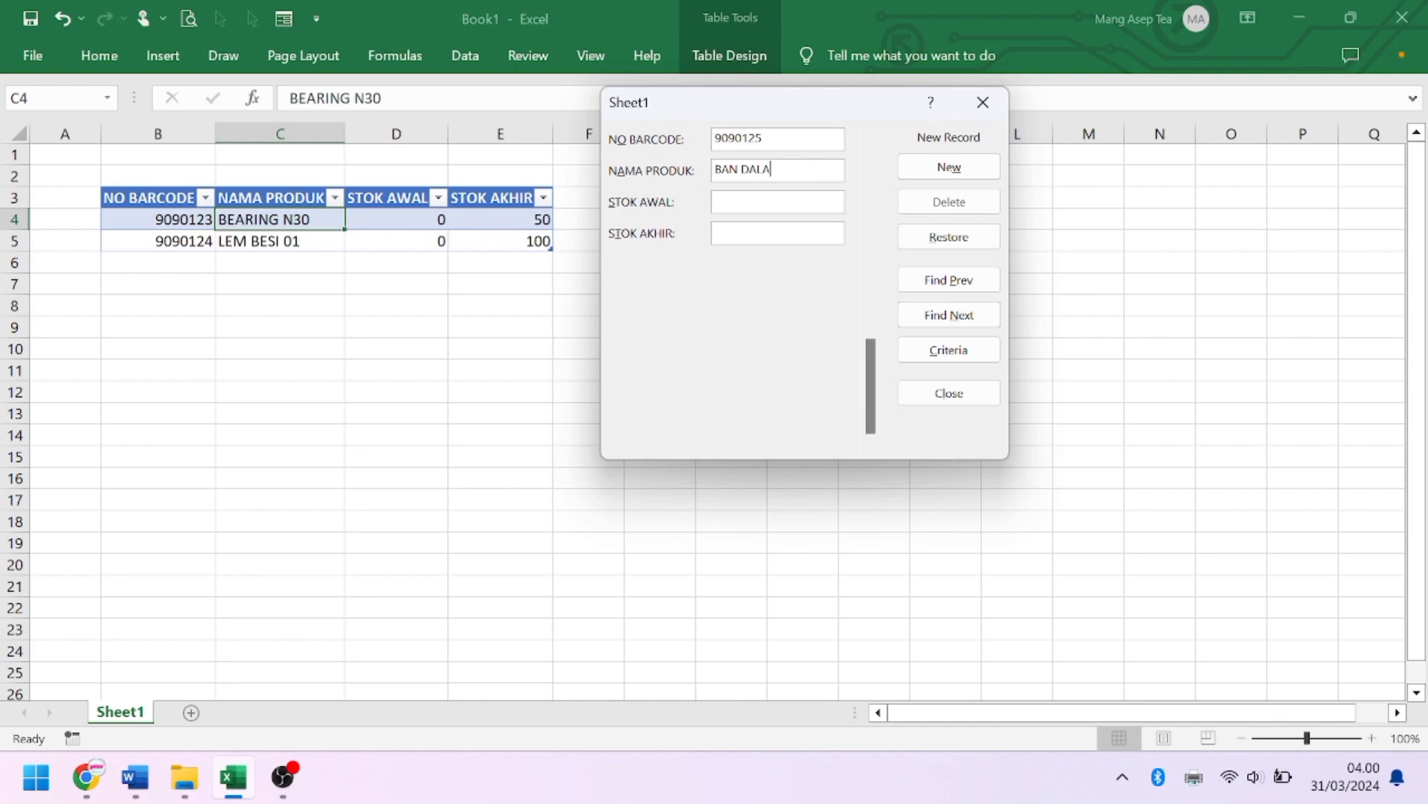
type("M SUPRA")
left_click(961, 166)
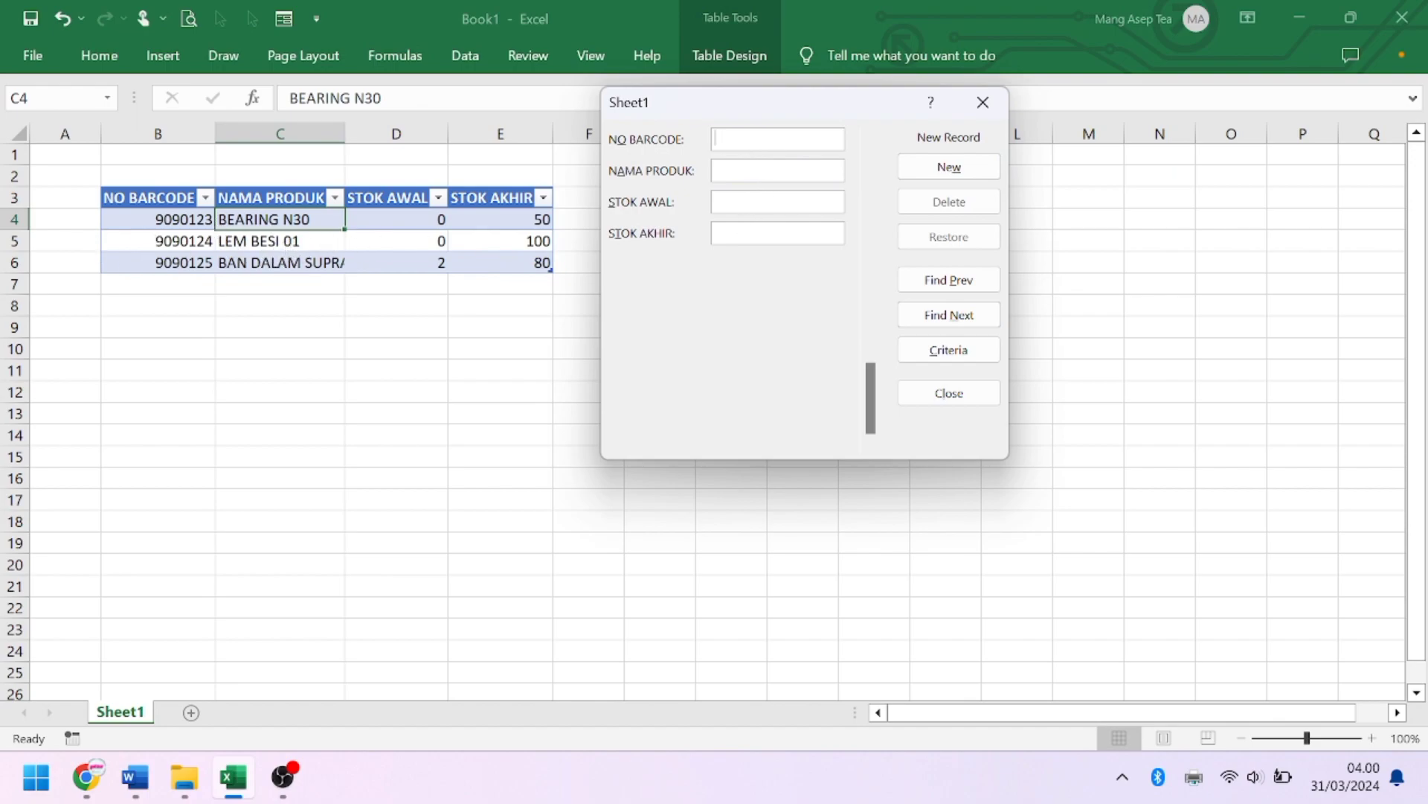
Step: Type LEM BESI text into the new blank record, correcting typing mistakes
type("LEM BES")
key("BackSpace")
key("BackSpace")
key("BackSpace")
type("WM")
type(" BE")
key("BackSpace")
key("BackSpace")
key("BackSpace")
key("BackSpace")
key("BackSpace")
key("BackSpace")
type("EM ")
type("BES")
Step: Delete record 3, BAN DALAM SUPRA, confirm the deletion, and close the data form
left_click(949, 280)
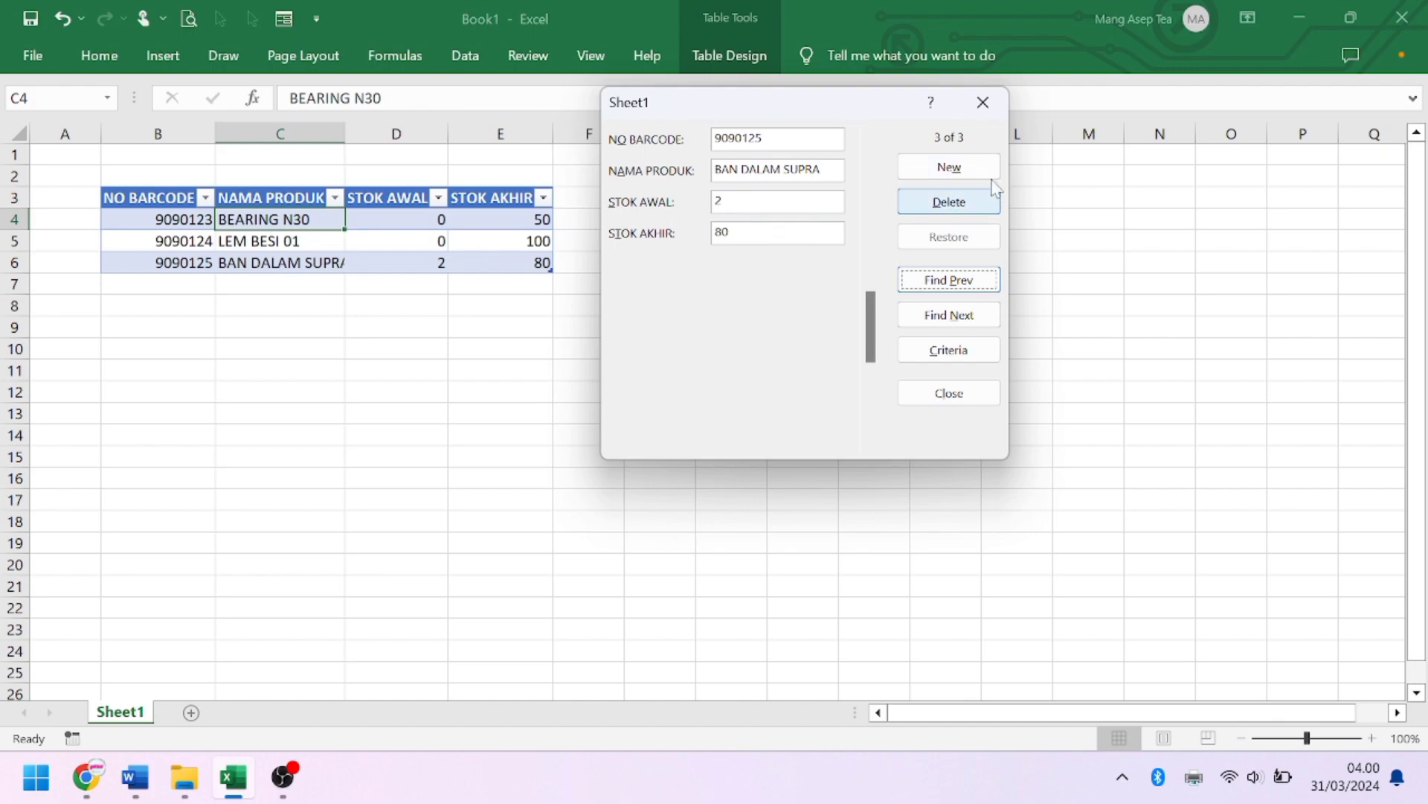
left_click(970, 201)
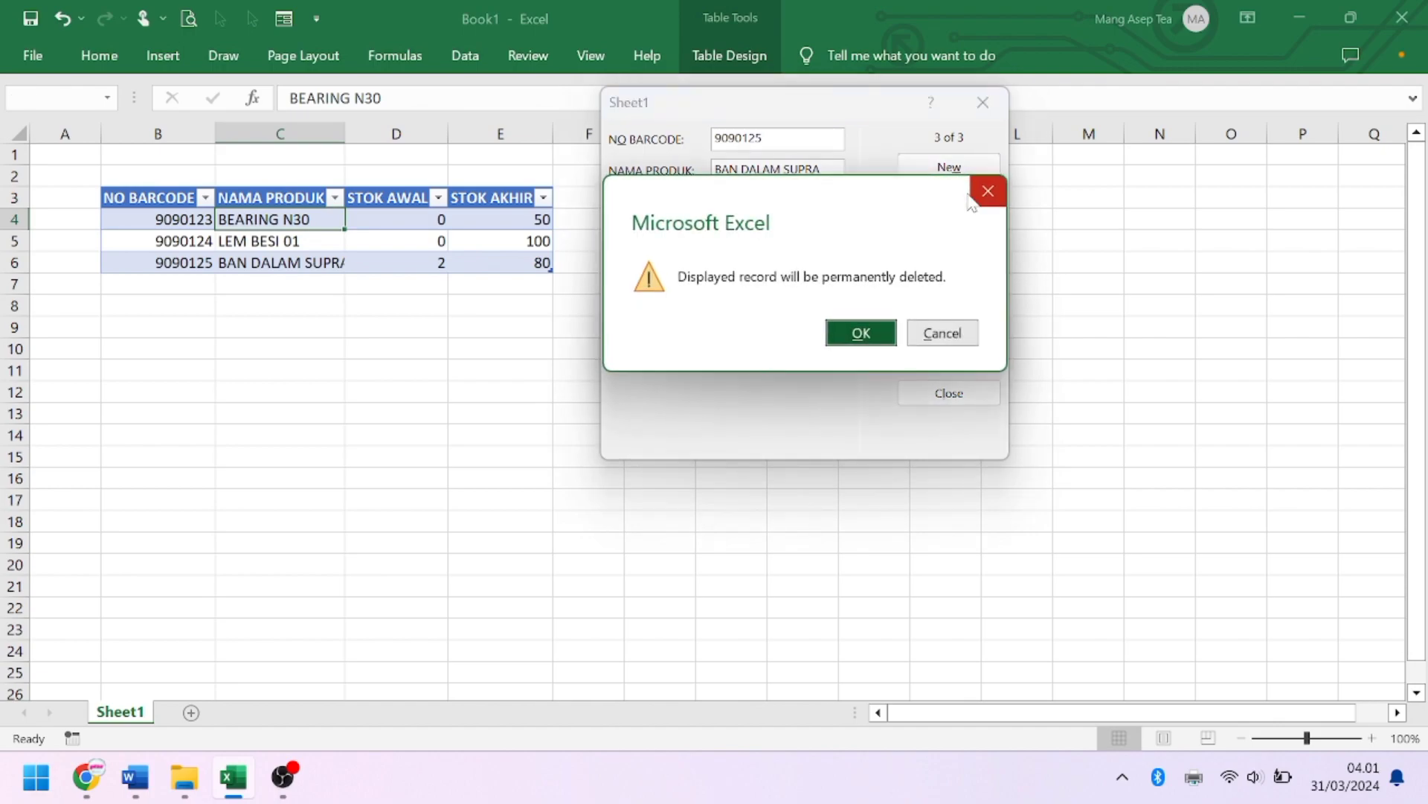
left_click(860, 334)
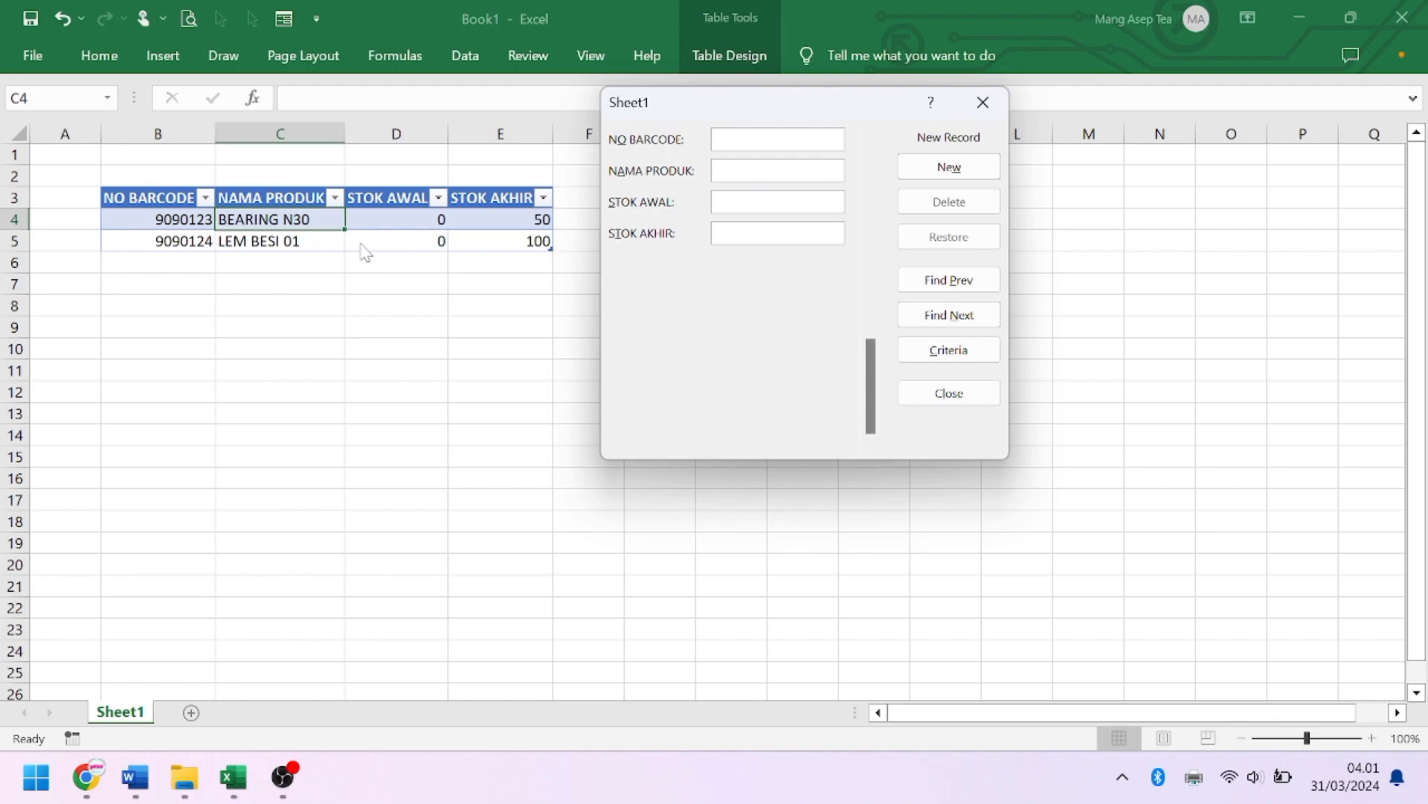
left_click(947, 392)
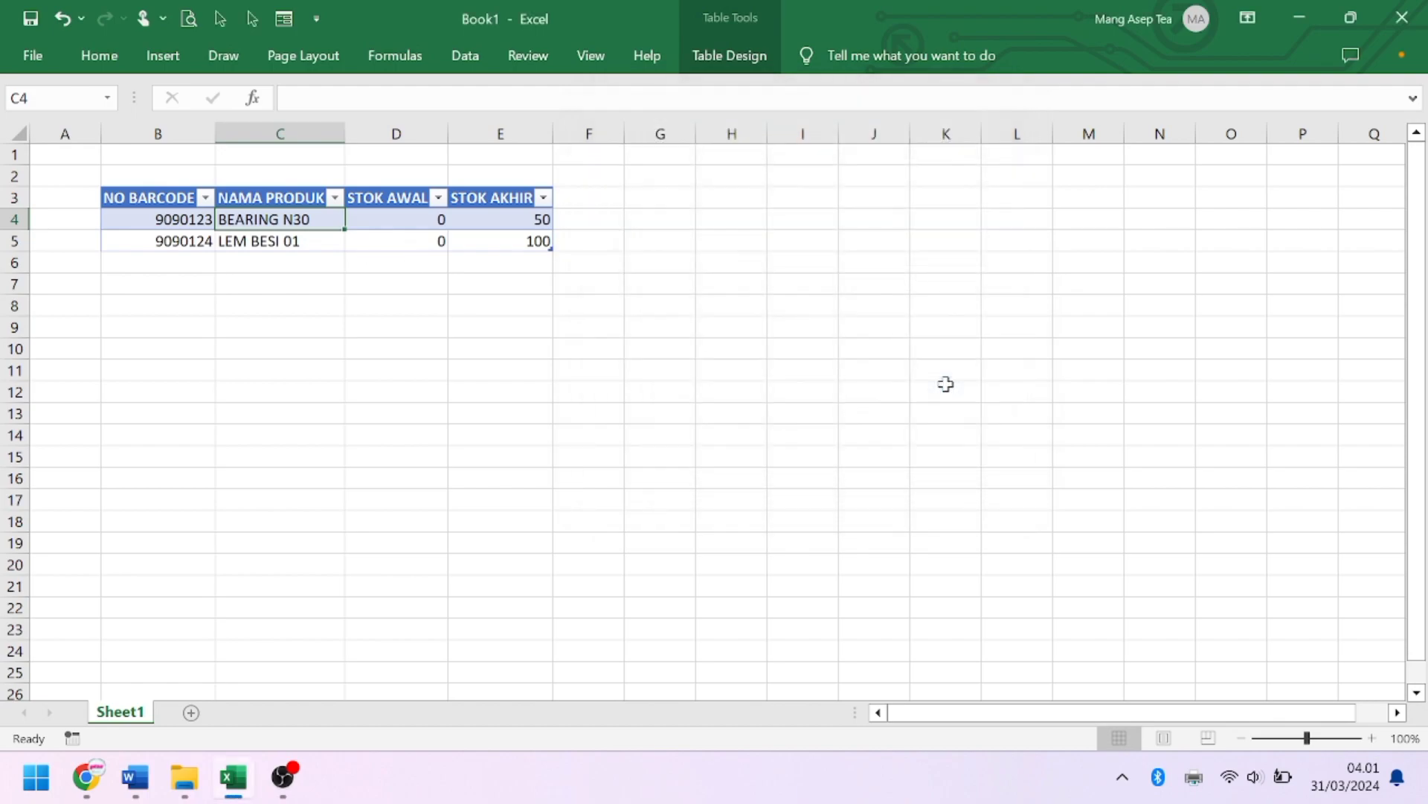